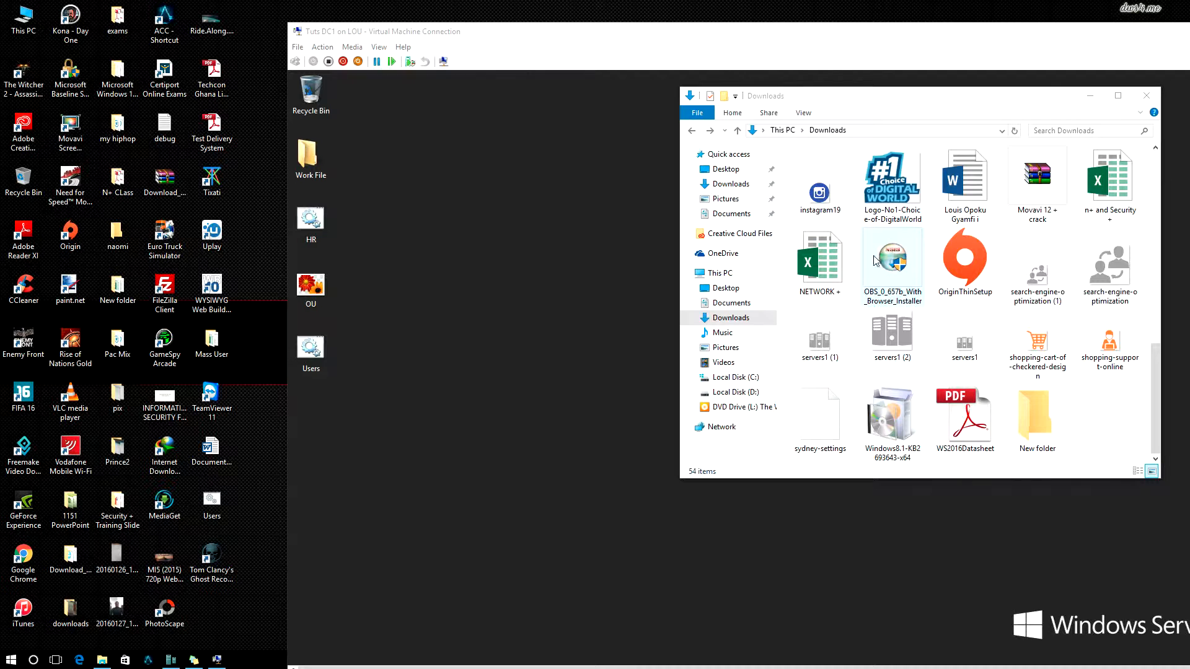
Step: Select the Windows8.1-KB2693643-x64 update installer in the Downloads folder
left_click(880, 427)
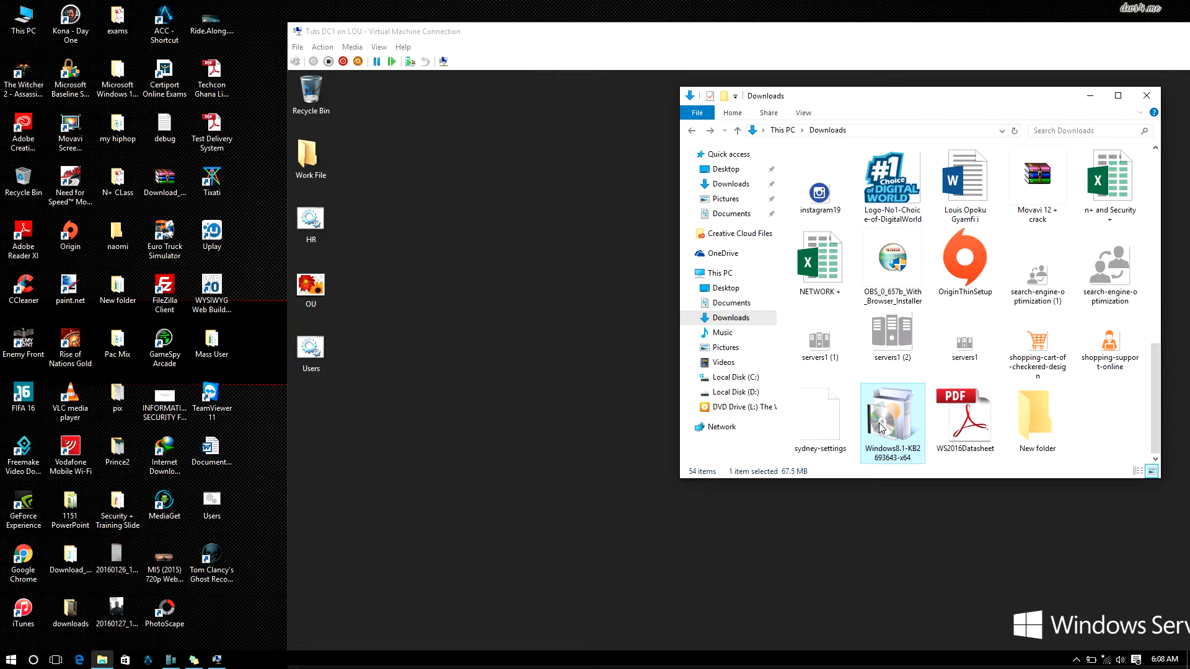
Step: Copy the Windows8.1 update installer and paste it onto the server's desktop
mouse_move(881, 428)
left_mouse_down()
mouse_move(544, 457)
mouse_move(694, 433)
mouse_move(881, 449)
left_mouse_up()
right_click(881, 448)
left_click(912, 373)
left_click(472, 341)
right_click(472, 340)
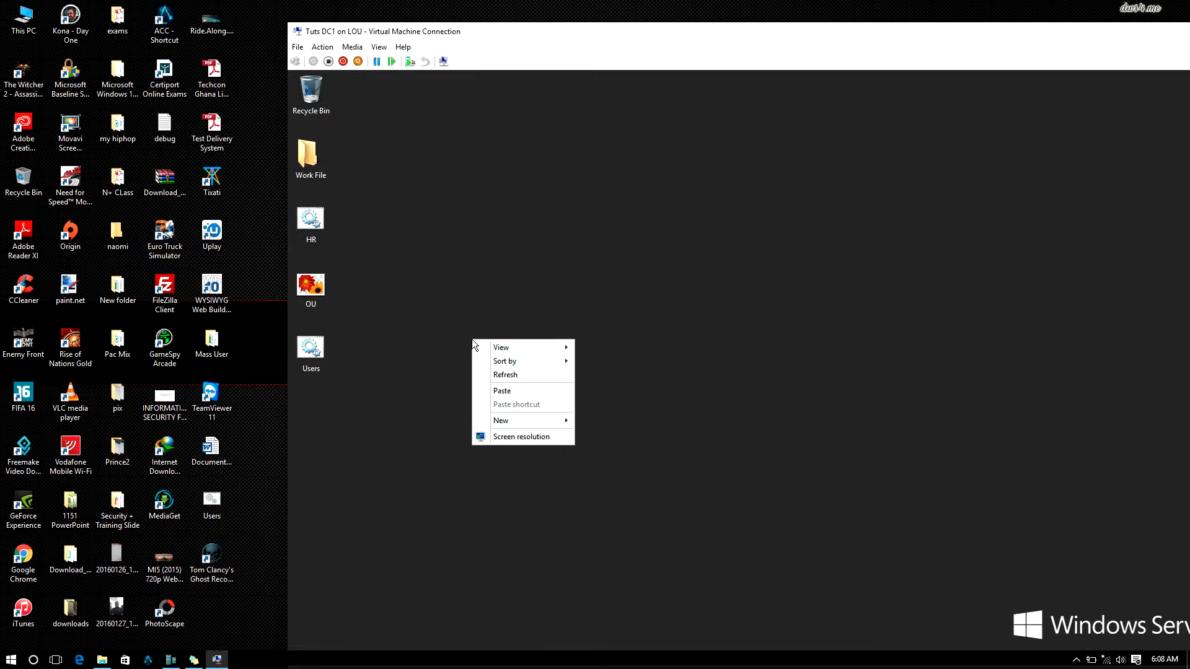
left_click(506, 394)
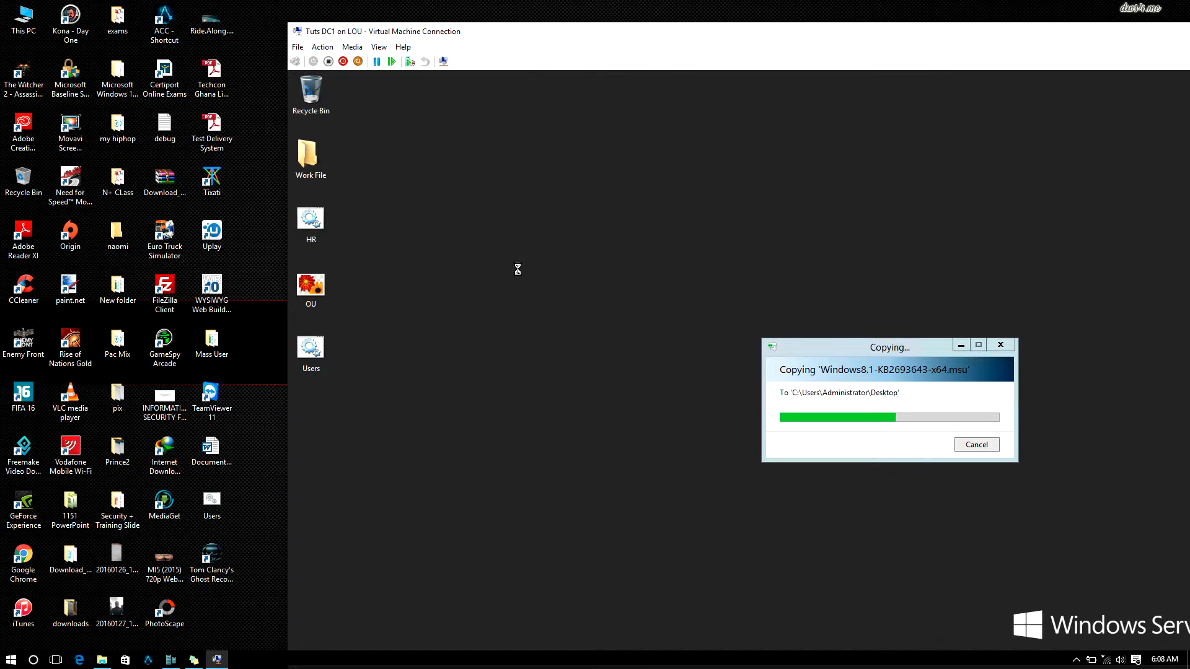
Step: In full-screen mode, create a desktop folder named RSAT and move the installer into it
left_click(386, 48)
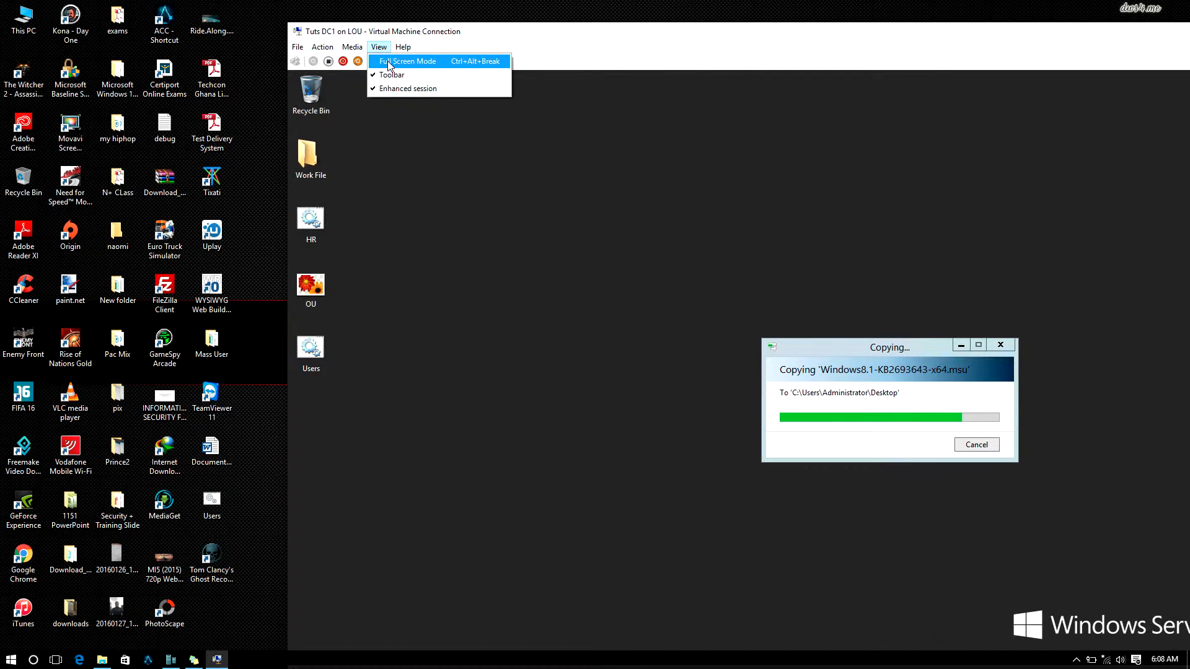
left_click(389, 61)
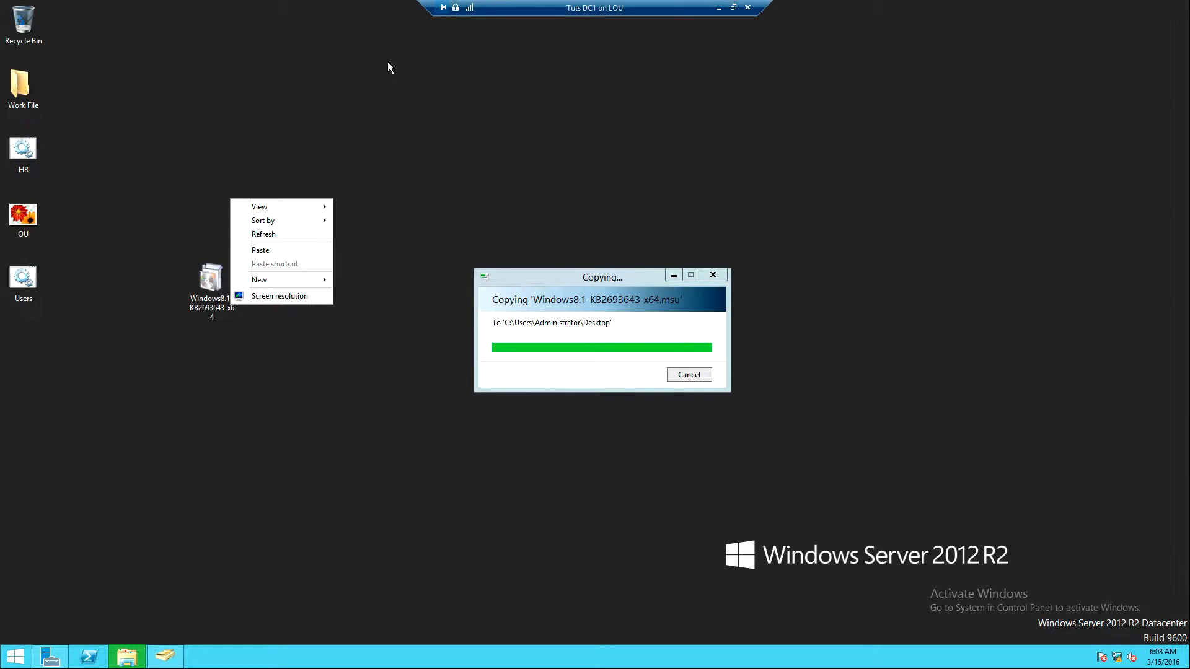
right_click(293, 234)
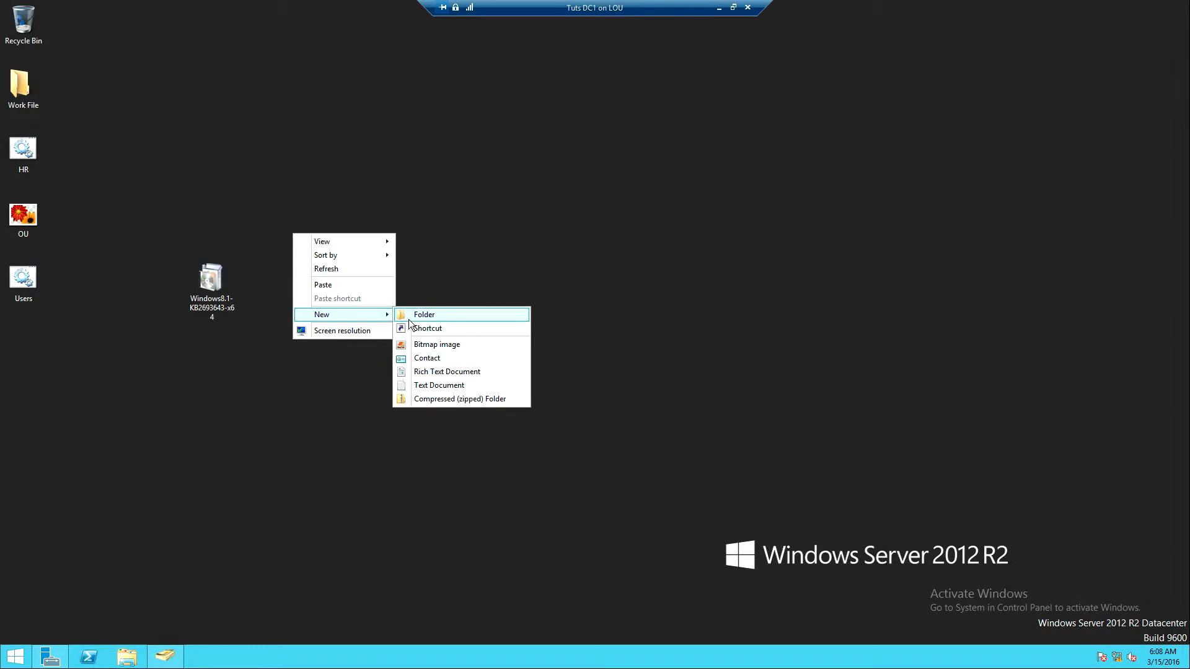
left_click(409, 316)
type("RSAT")
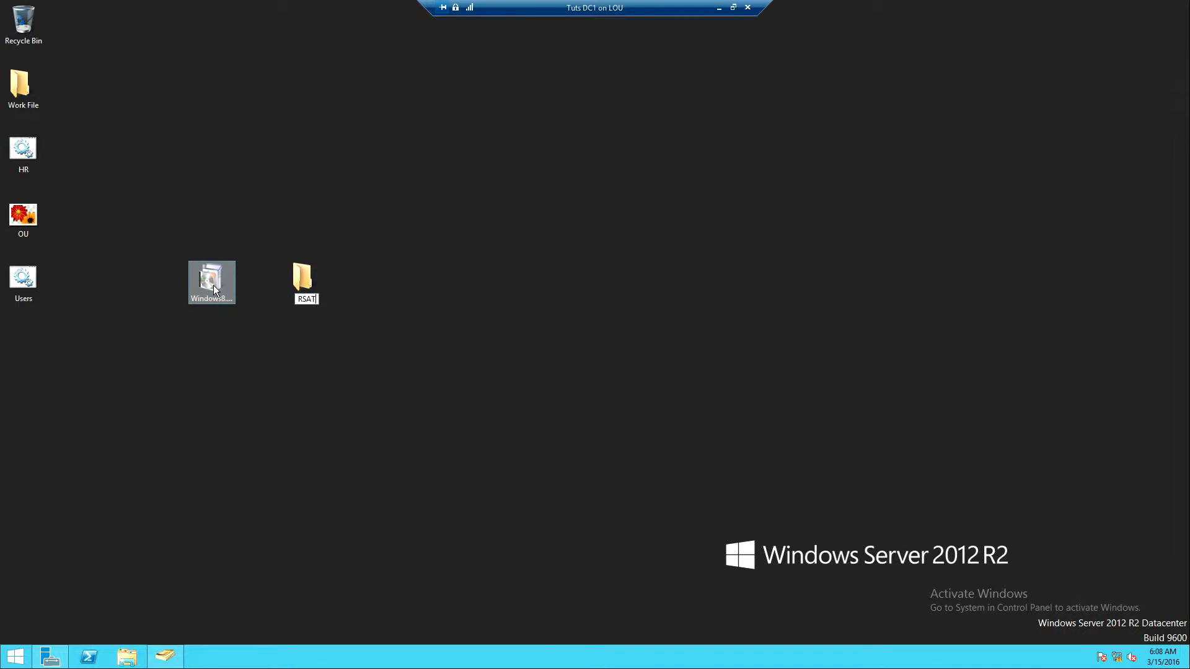
key("Return")
left_click(363, 292)
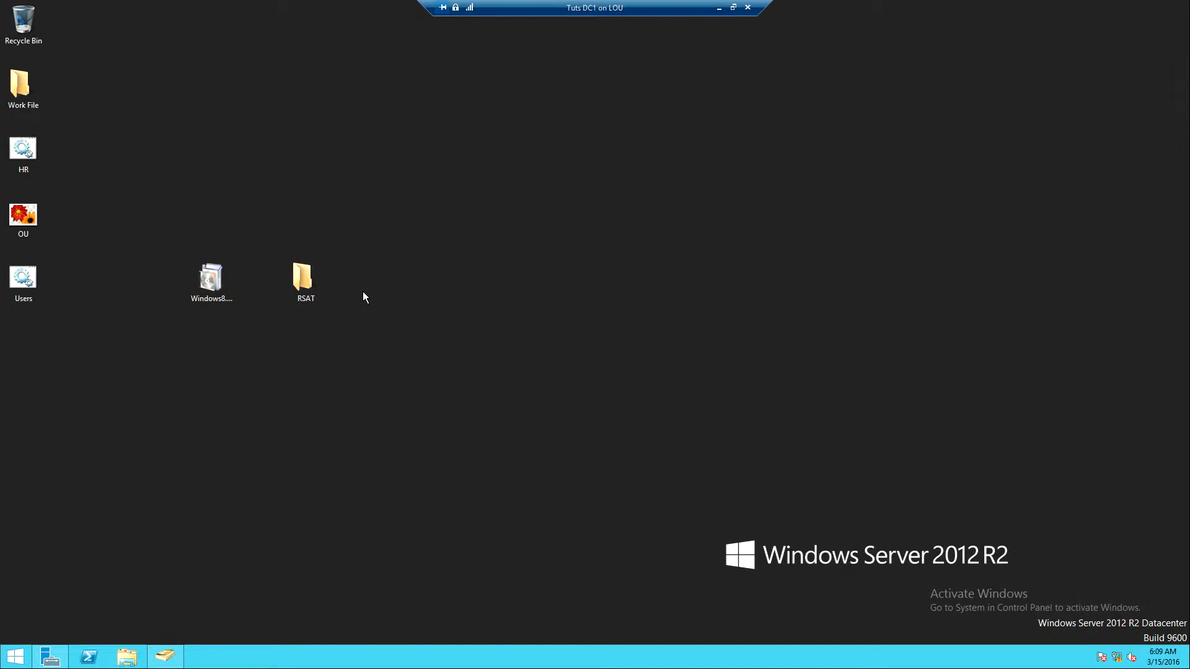
left_click_drag(234, 280, 307, 284)
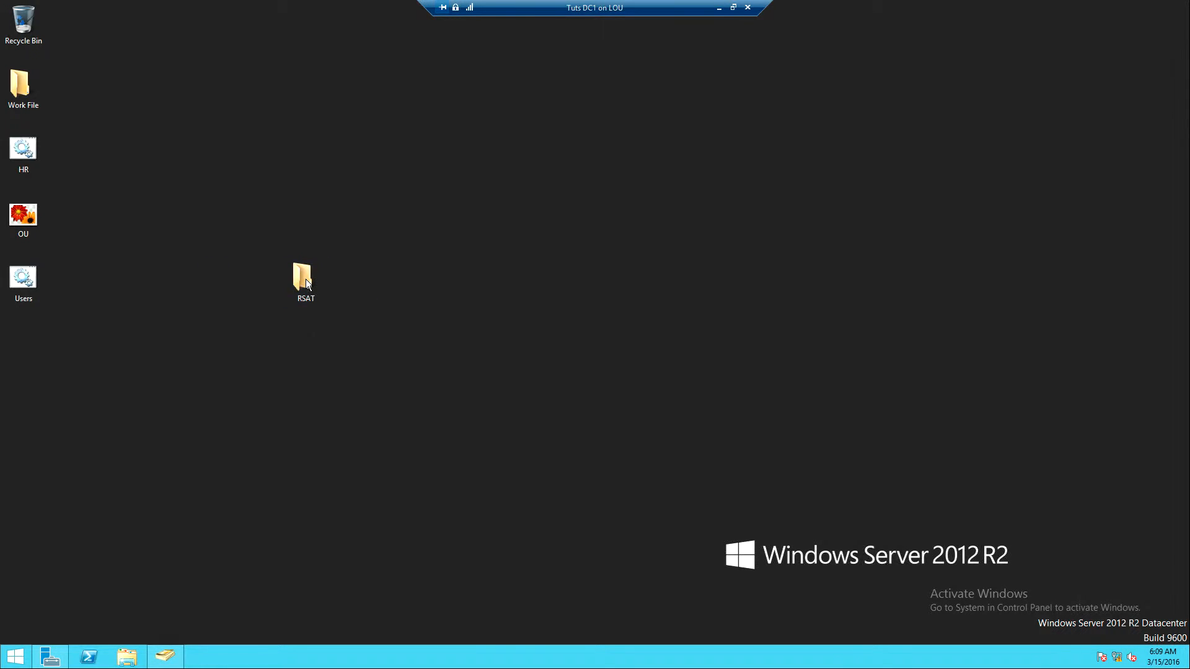
Step: Turn on Share this folder for RSAT in its Advanced Sharing properties
right_click(306, 283)
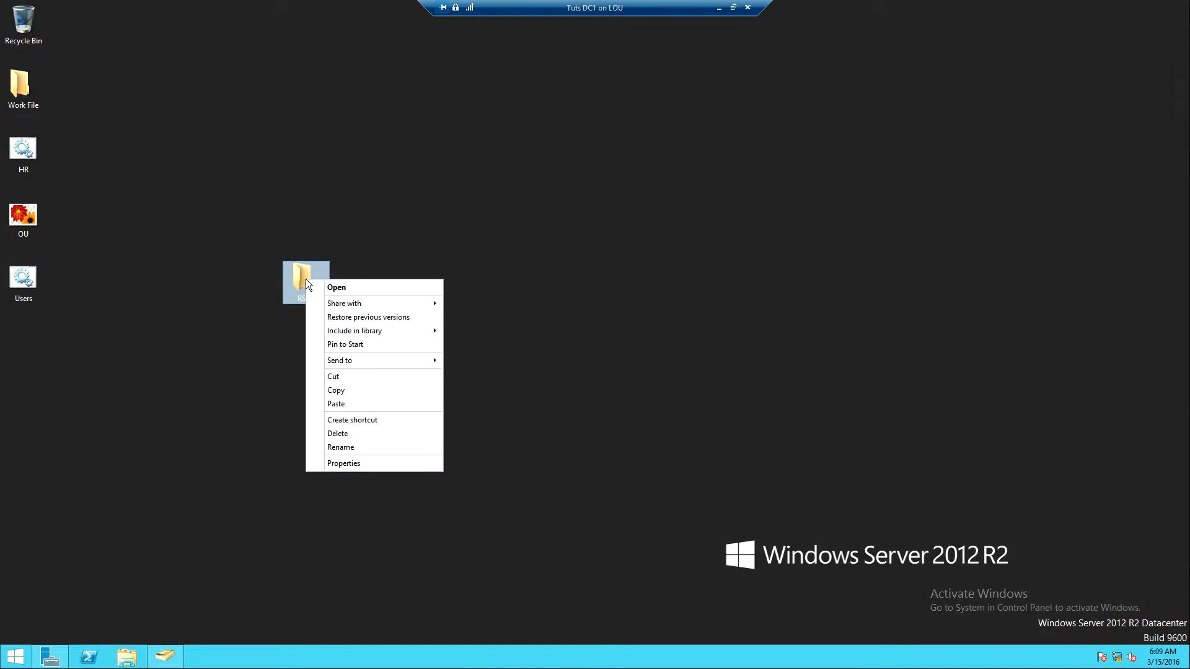
left_click(347, 464)
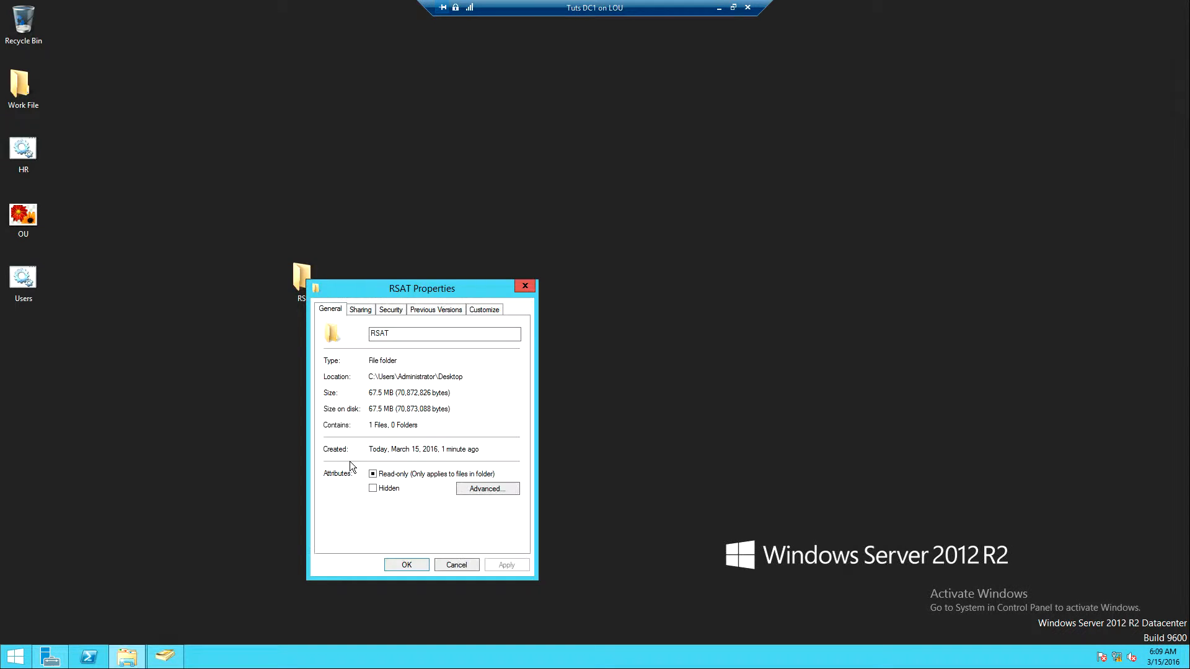
left_click(359, 310)
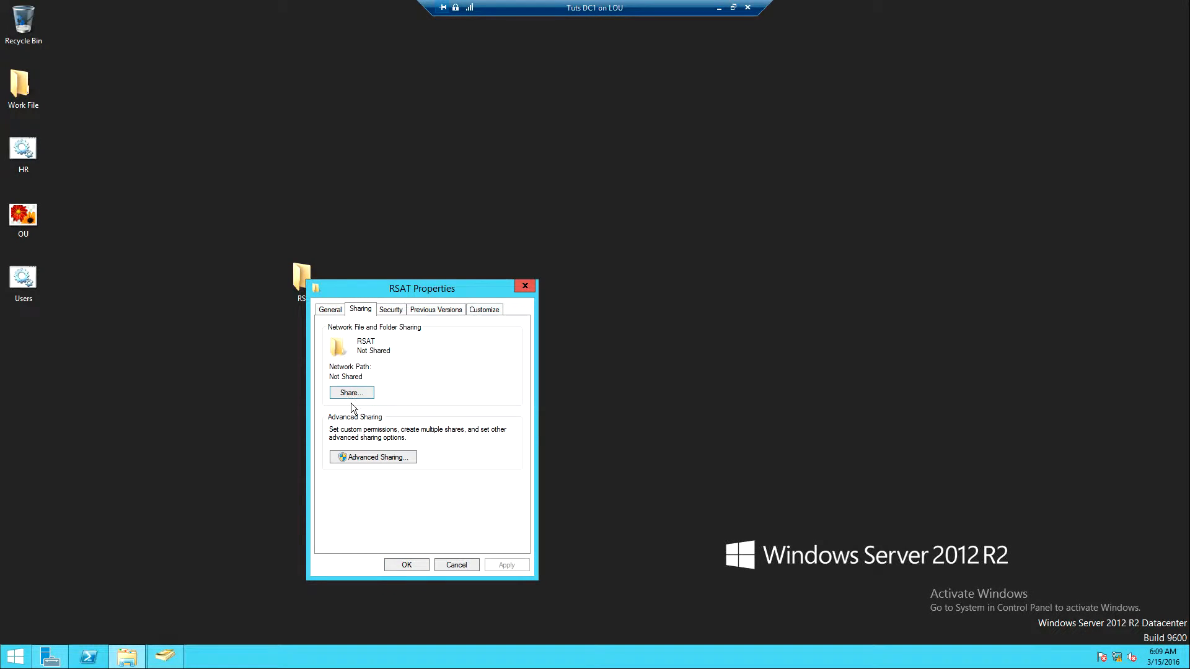
left_click(346, 459)
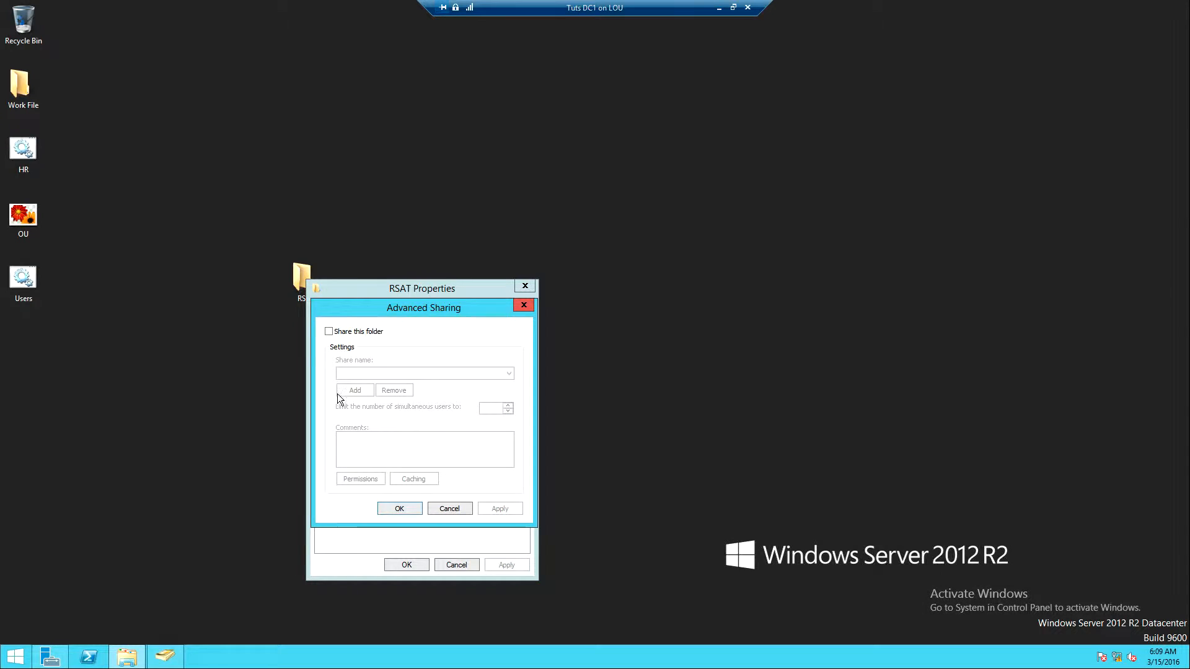
left_click(328, 332)
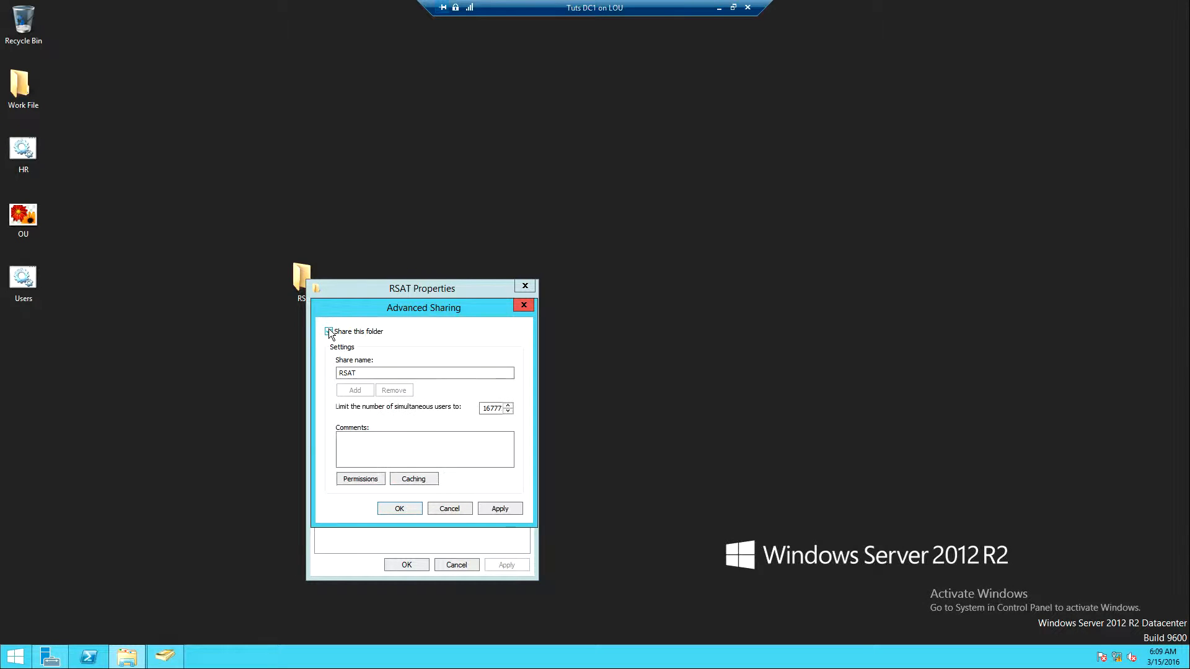
Step: Allow Everyone Full Control in the share permissions and apply the sharing settings
left_click(359, 480)
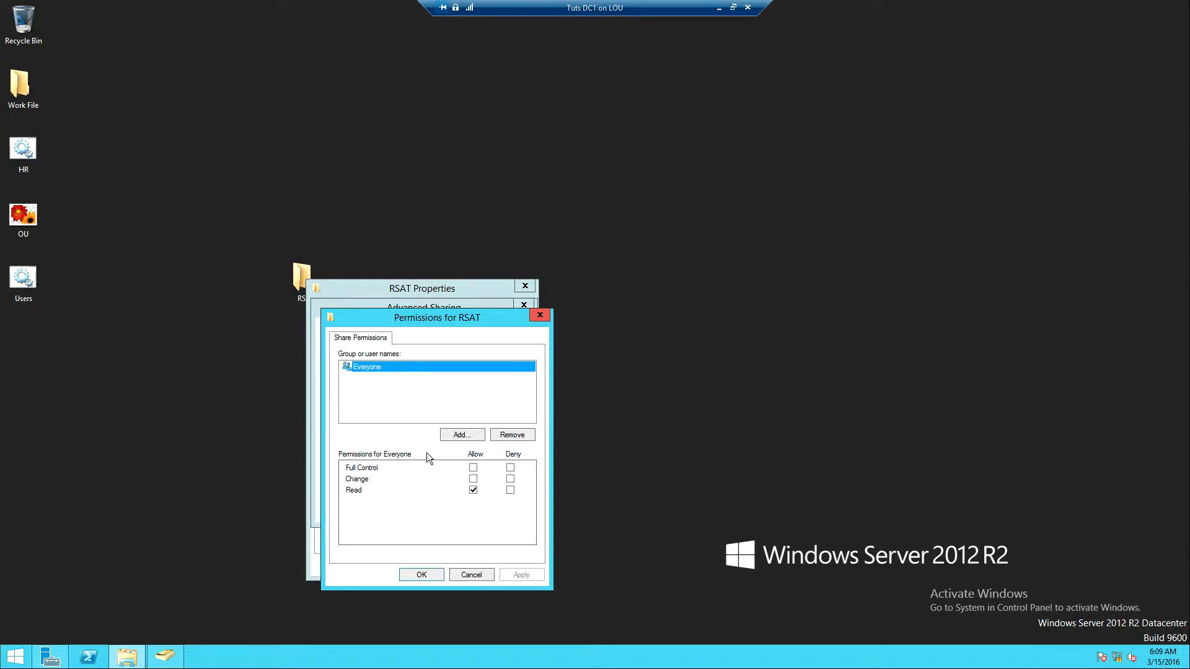
left_click(474, 468)
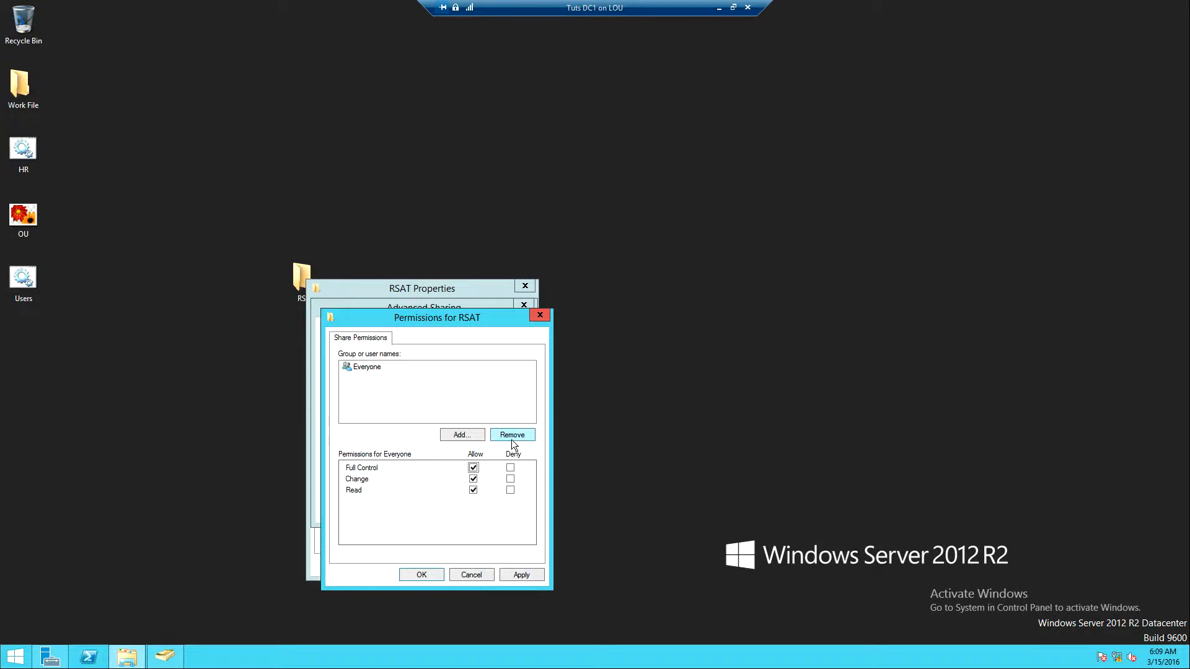
left_click(521, 575)
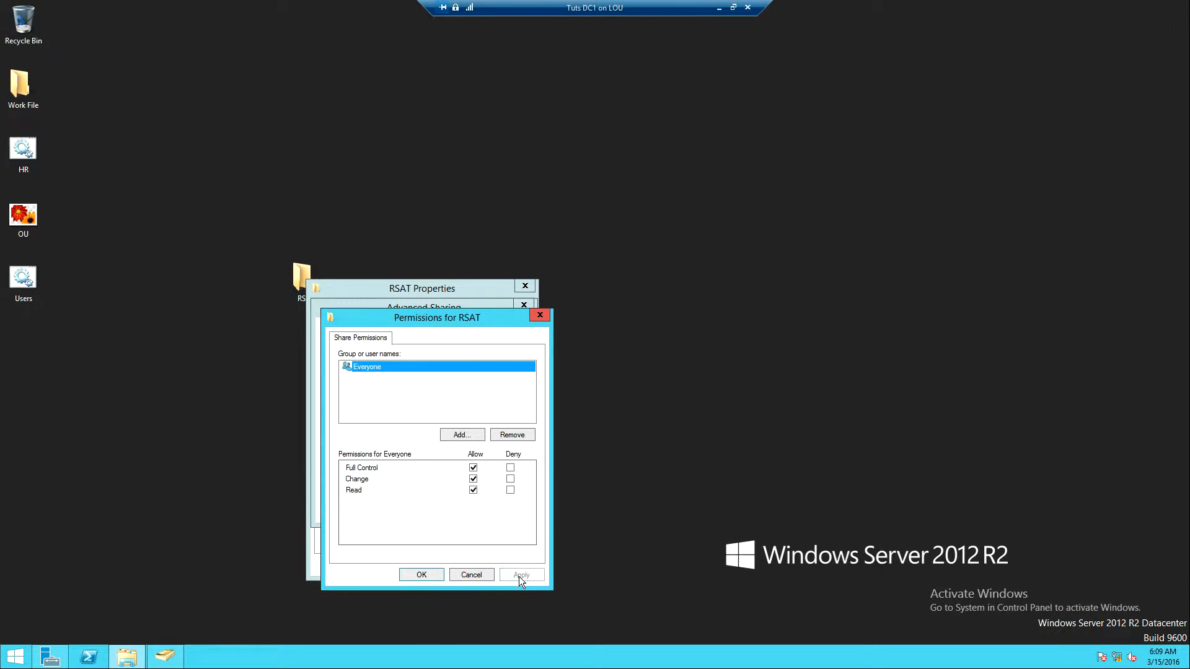
left_click(421, 576)
left_click(508, 509)
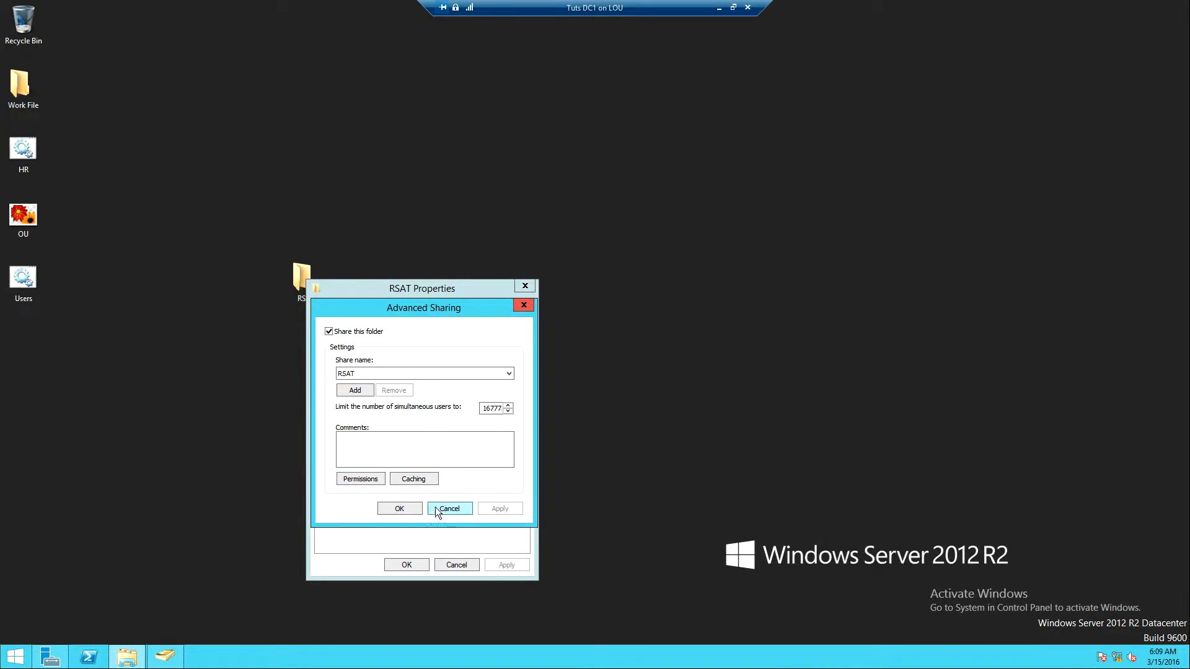
left_click(404, 509)
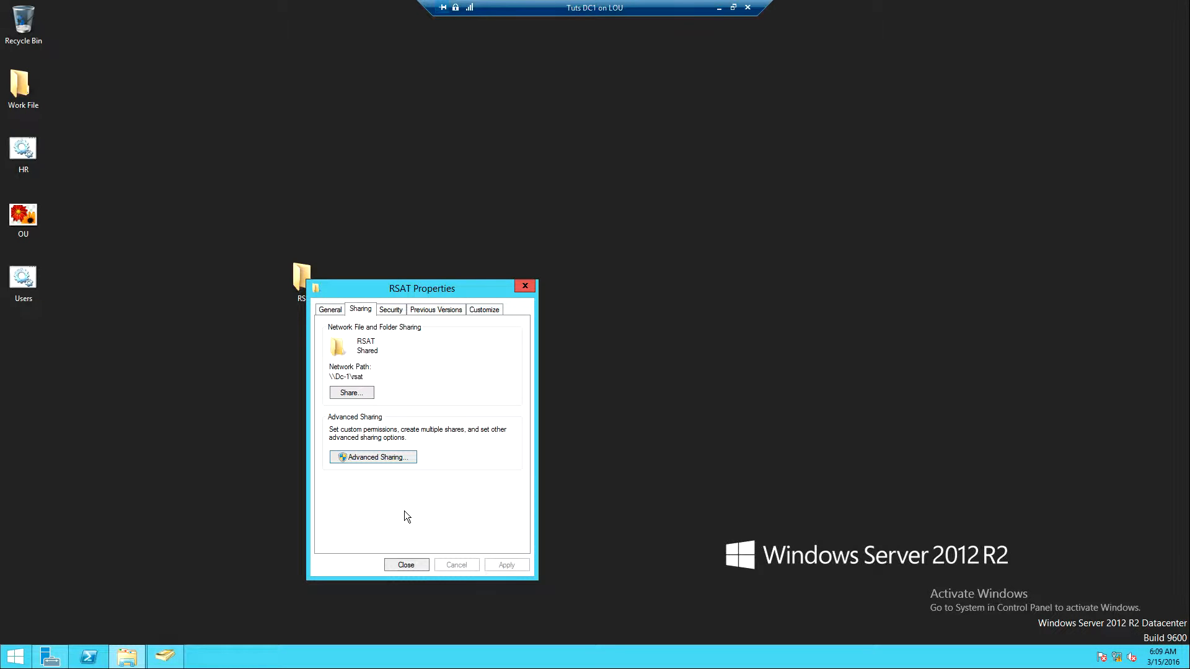
Step: Add Authenticated Users with Full control Allow on RSAT's Security tab, then close Properties
left_click(391, 311)
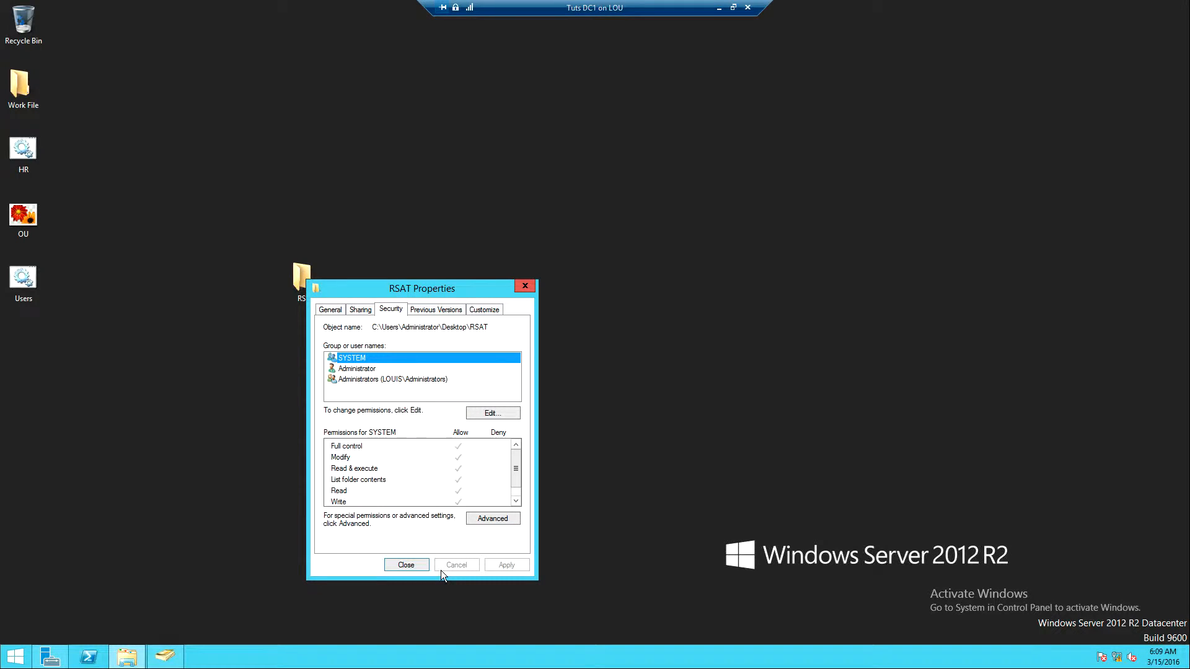
left_click(500, 415)
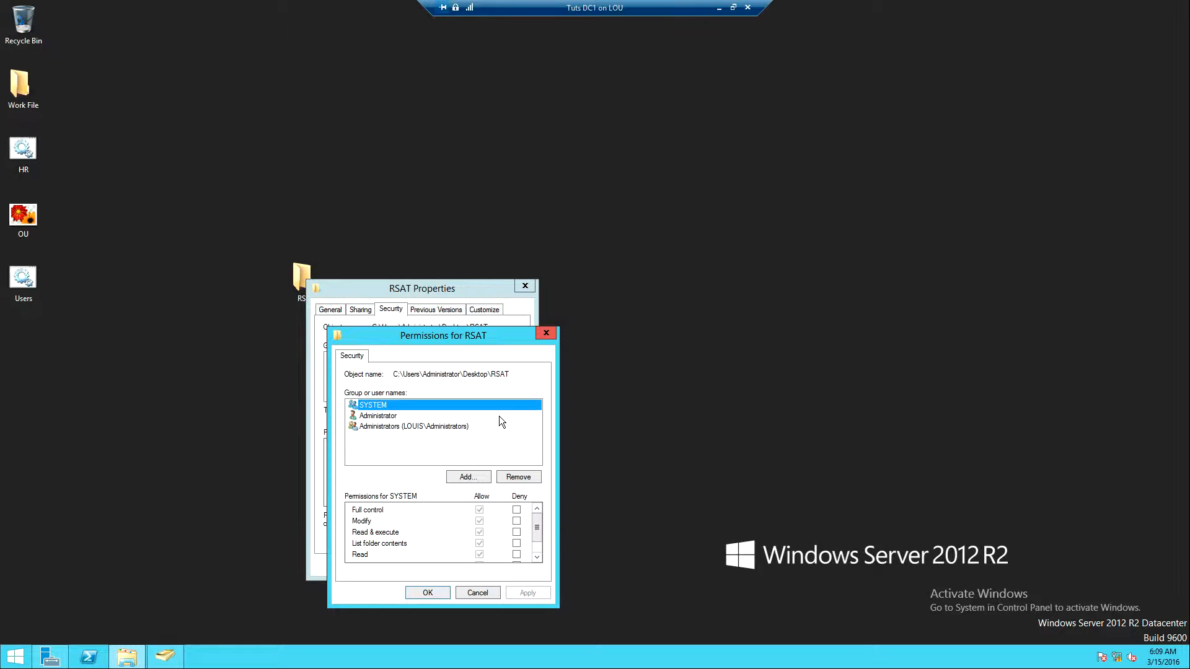
left_click(468, 477)
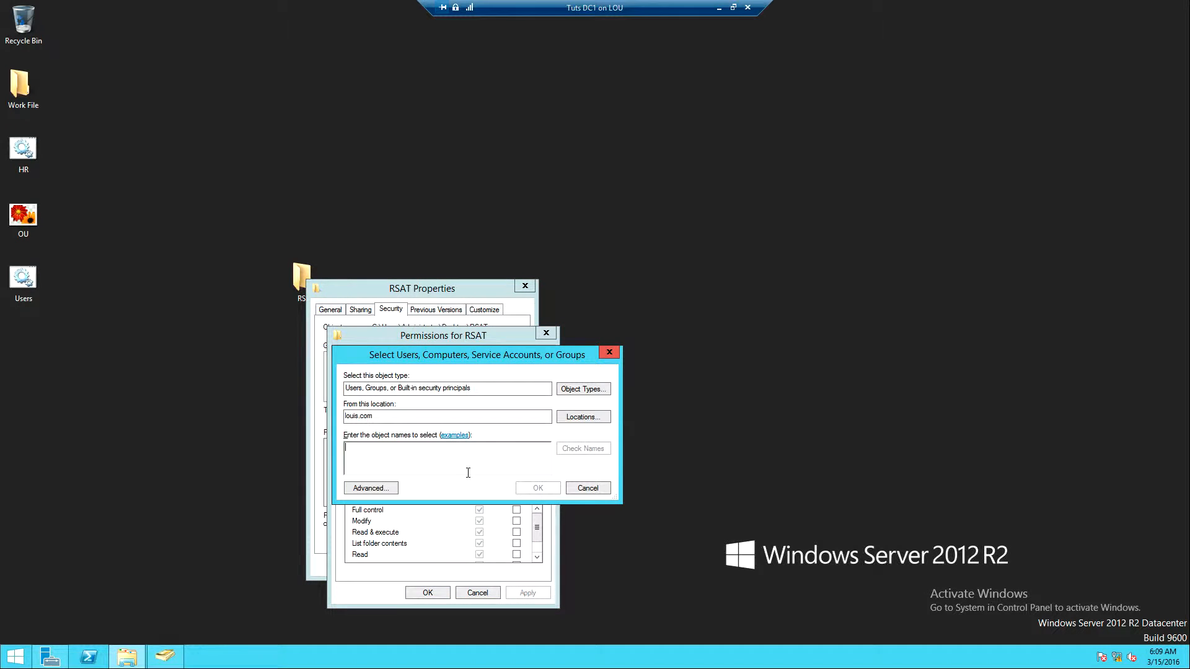
type("Auth")
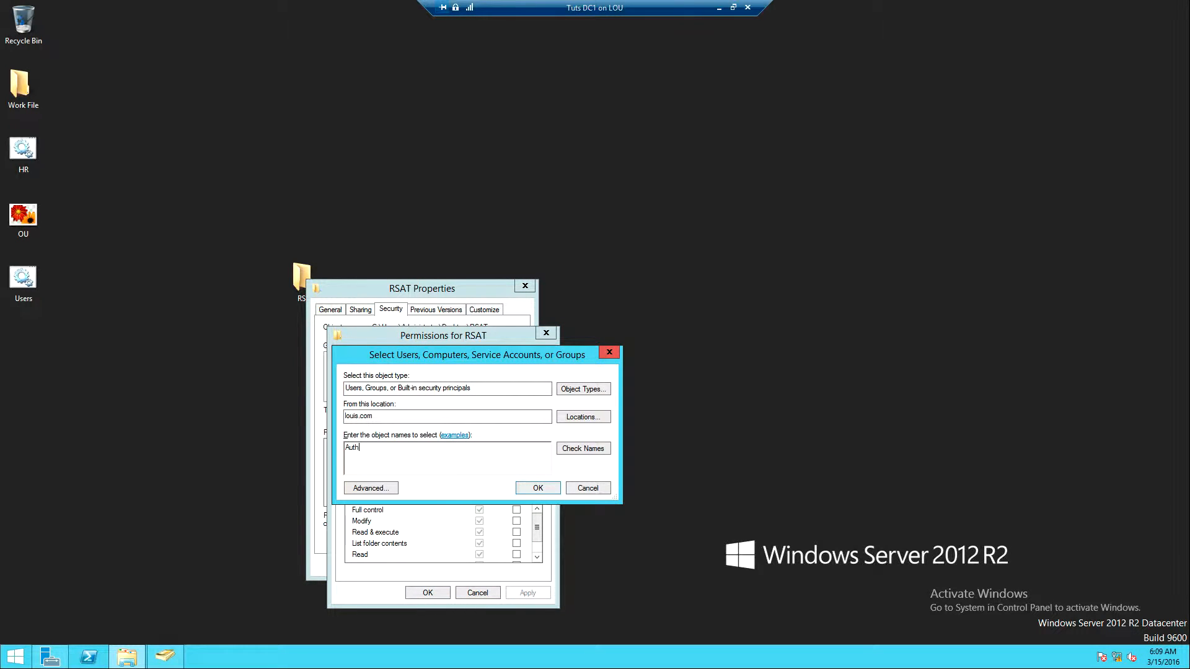
left_click(562, 450)
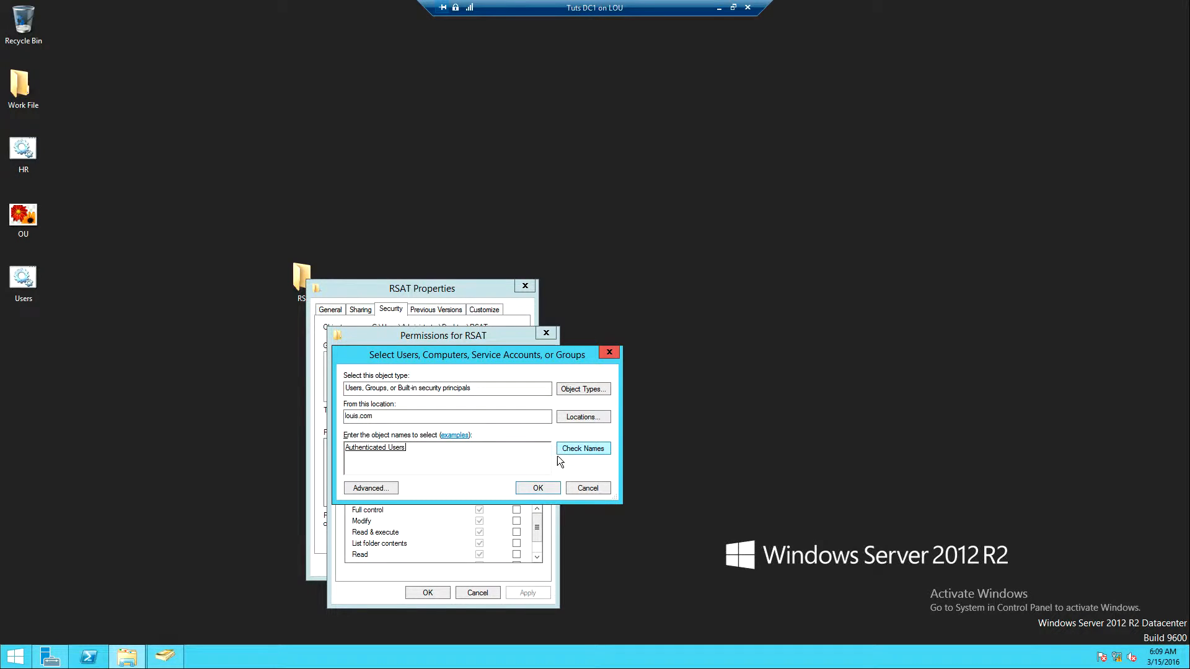
left_click(530, 494)
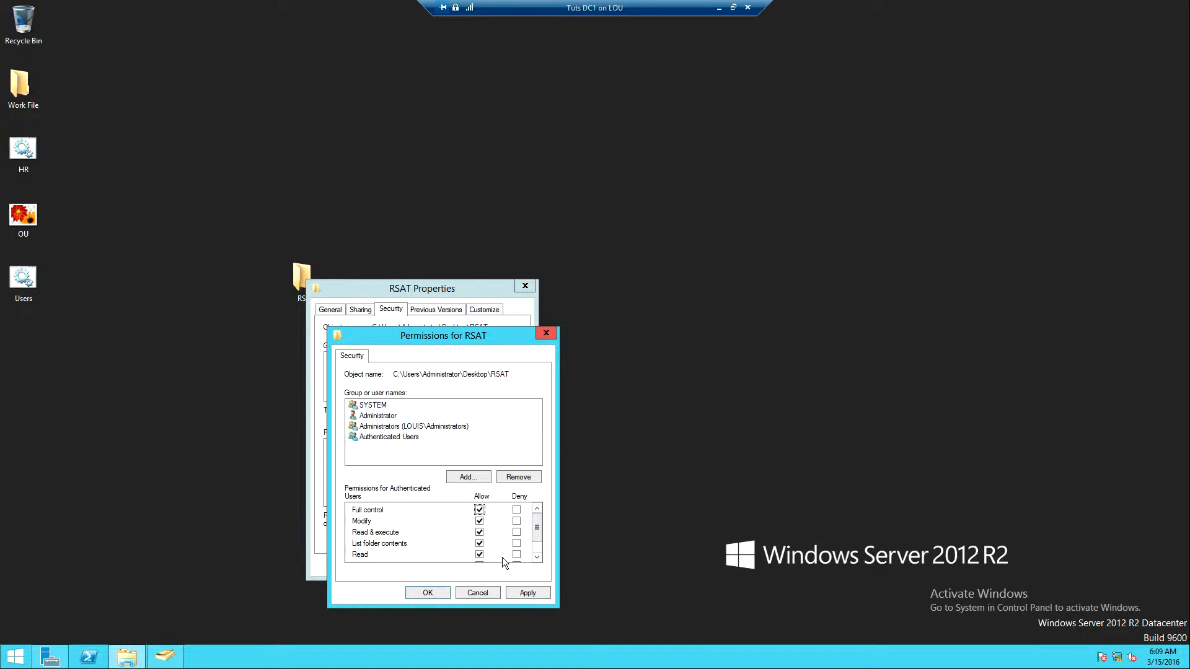
left_click(527, 595)
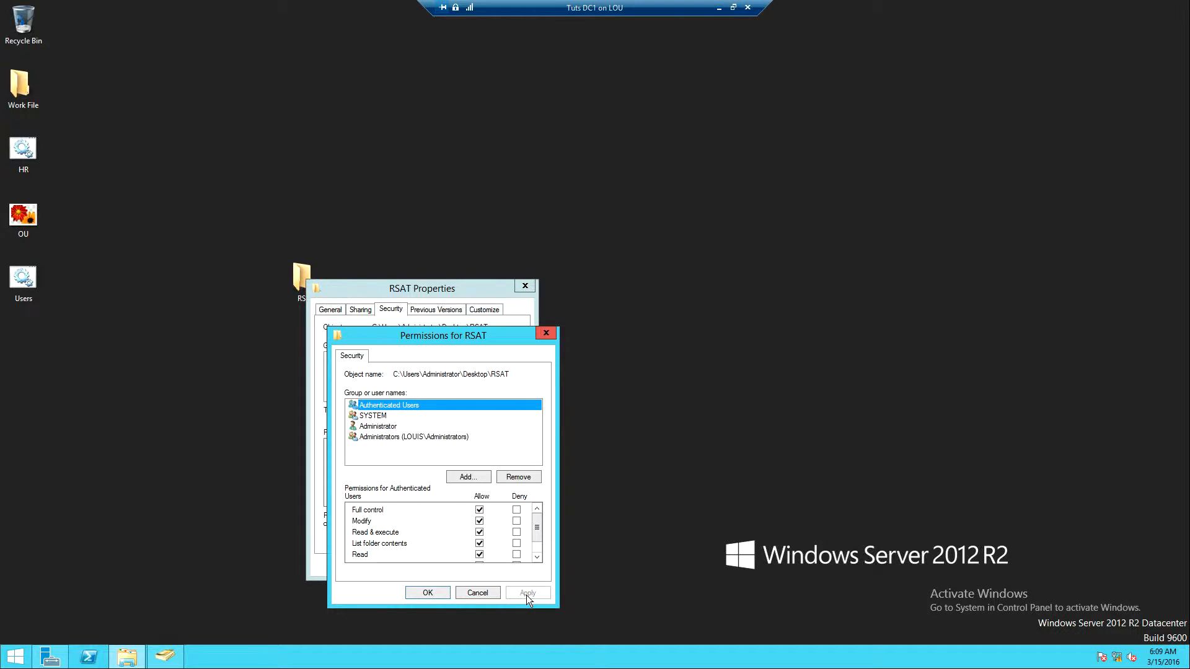
left_click(422, 594)
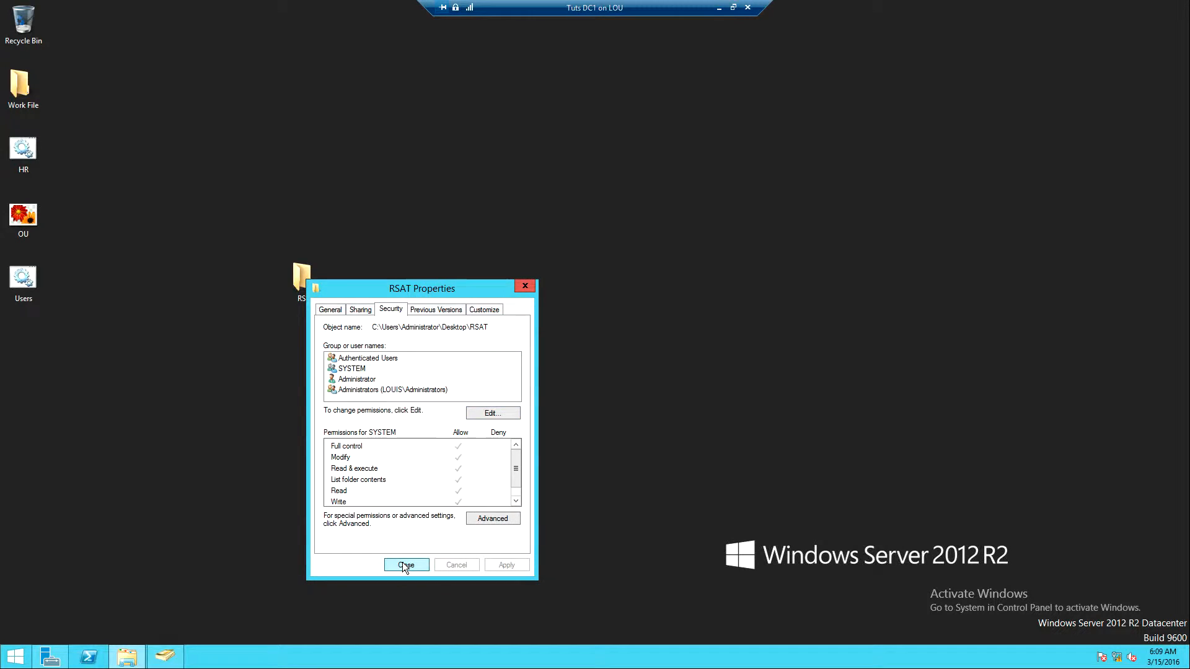
left_click(404, 565)
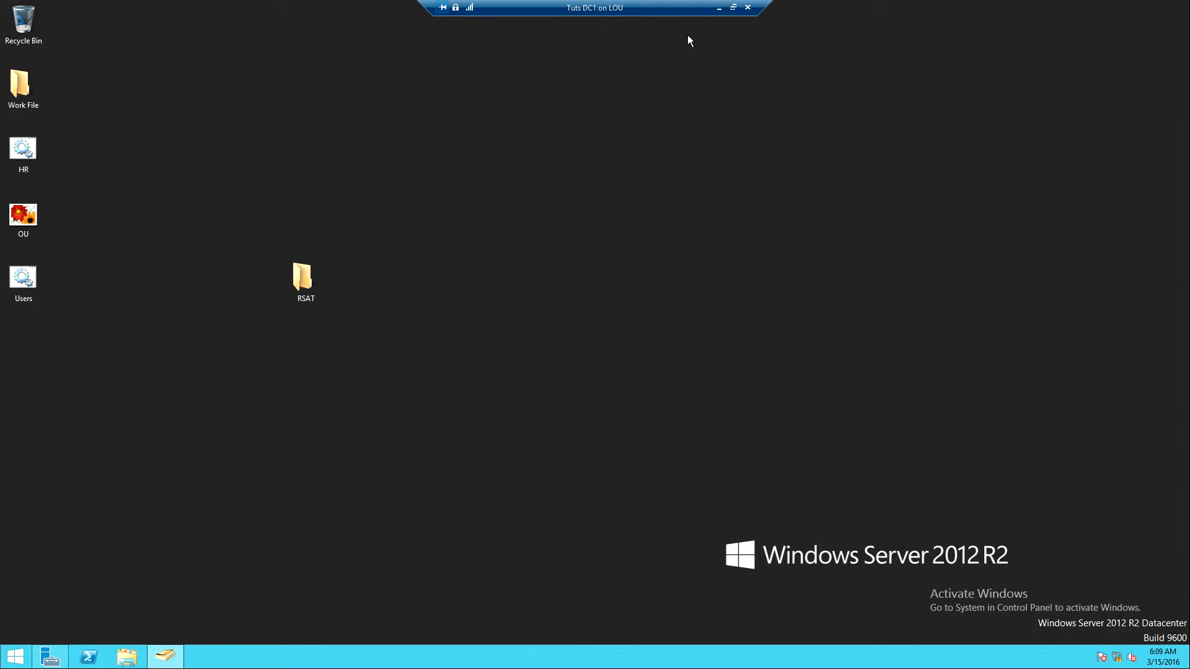
Step: Switch to Hyper-V Manager and connect to the Tuts Client 1 virtual machine
left_click(719, 8)
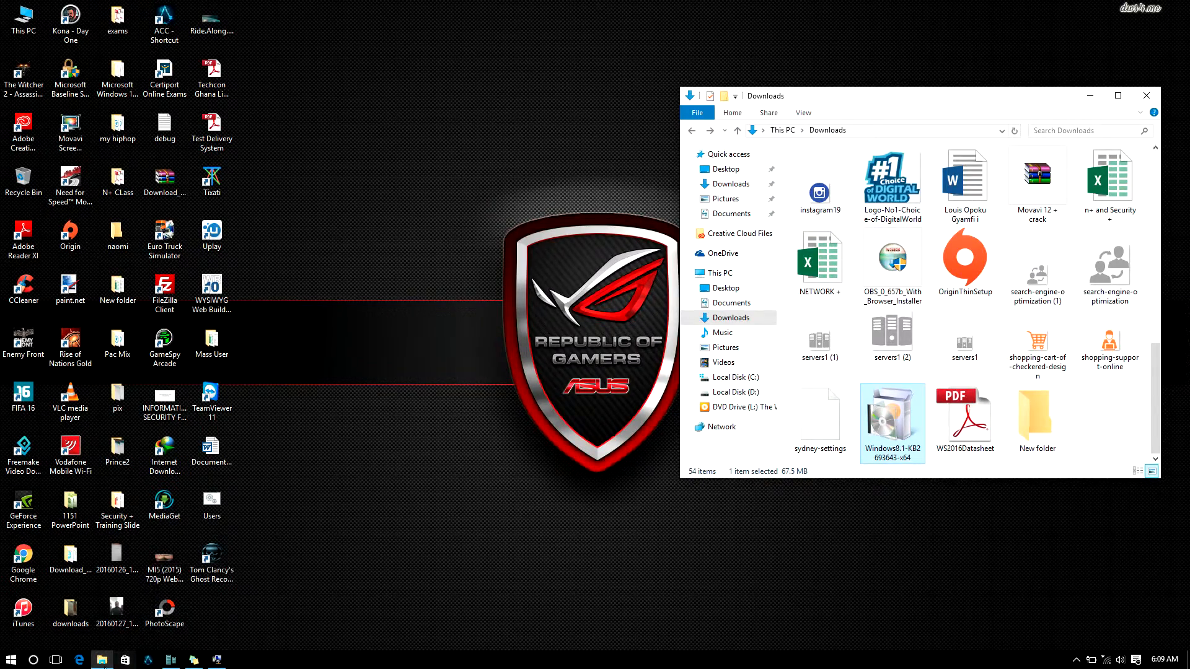
left_click(103, 660)
left_click(171, 660)
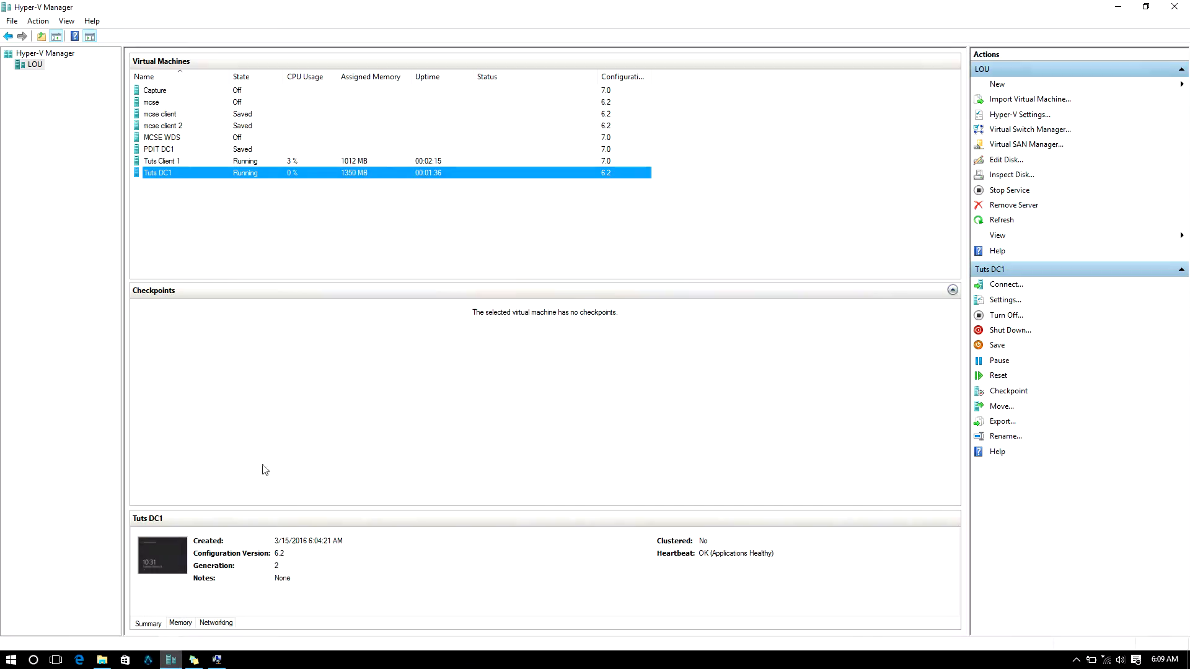
left_click(270, 162)
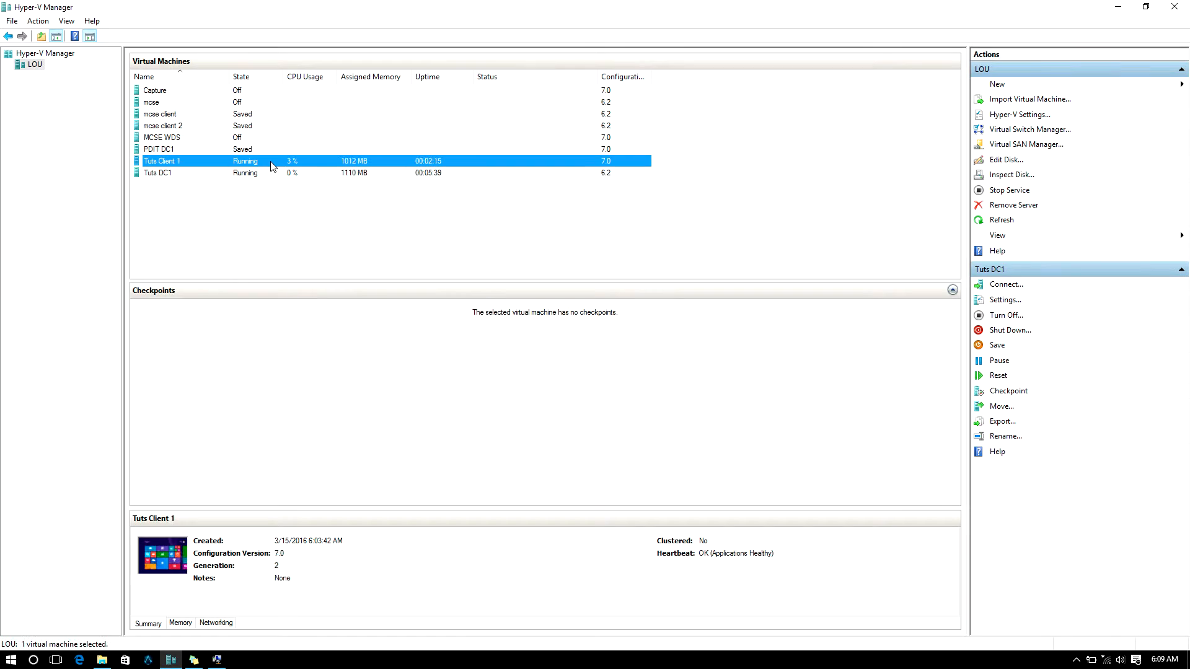
double_click(270, 161)
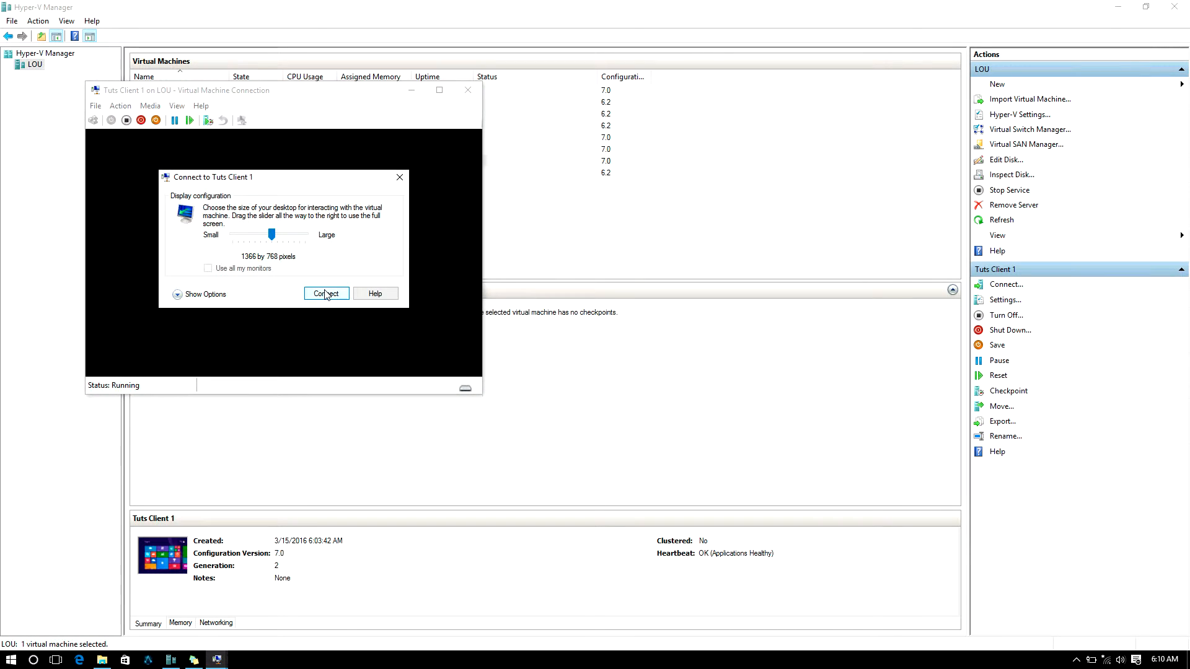
left_click(326, 293)
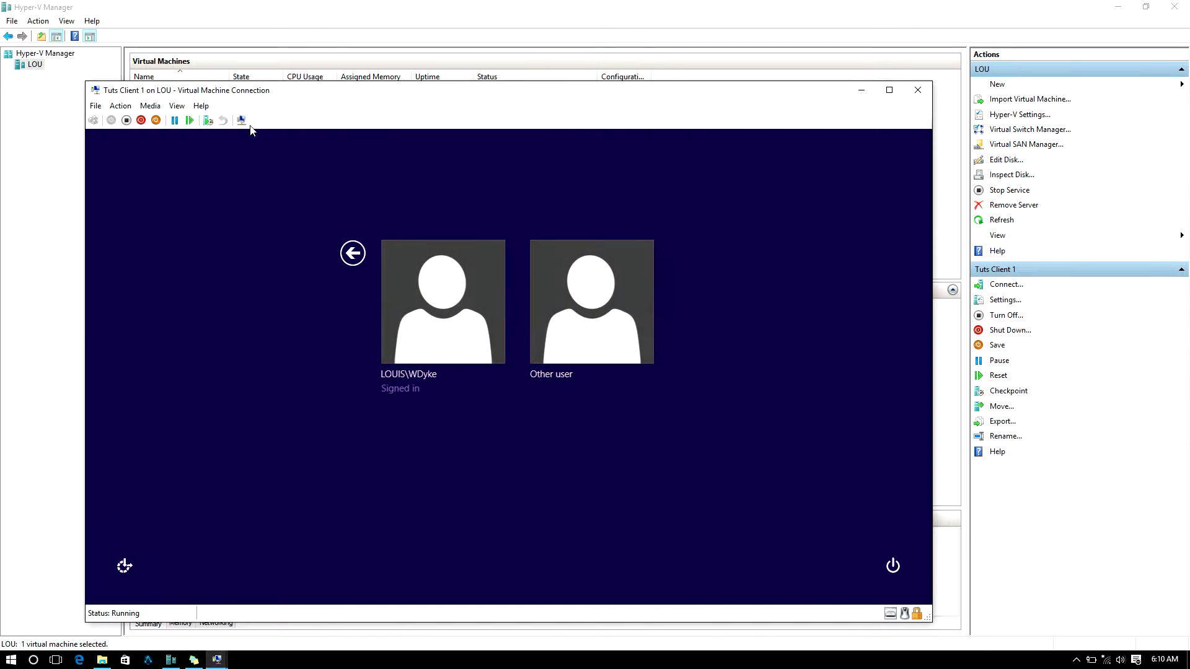
left_click(241, 120)
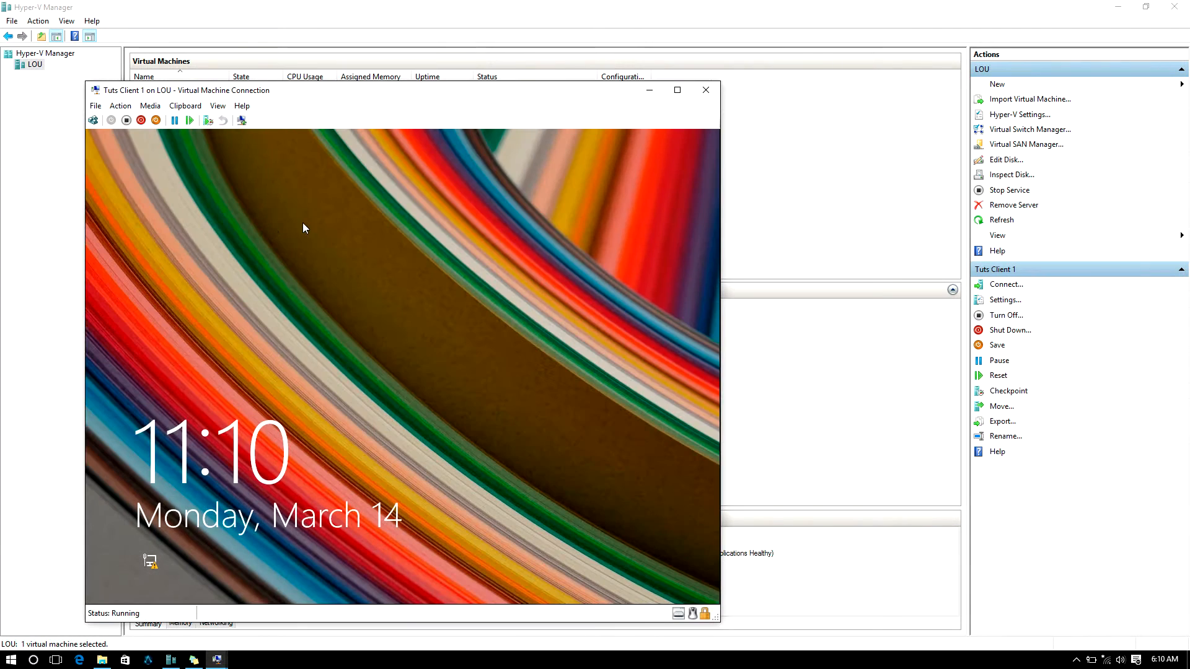
Step: Sign in to Tuts Client 1 with the account password
left_click(358, 304)
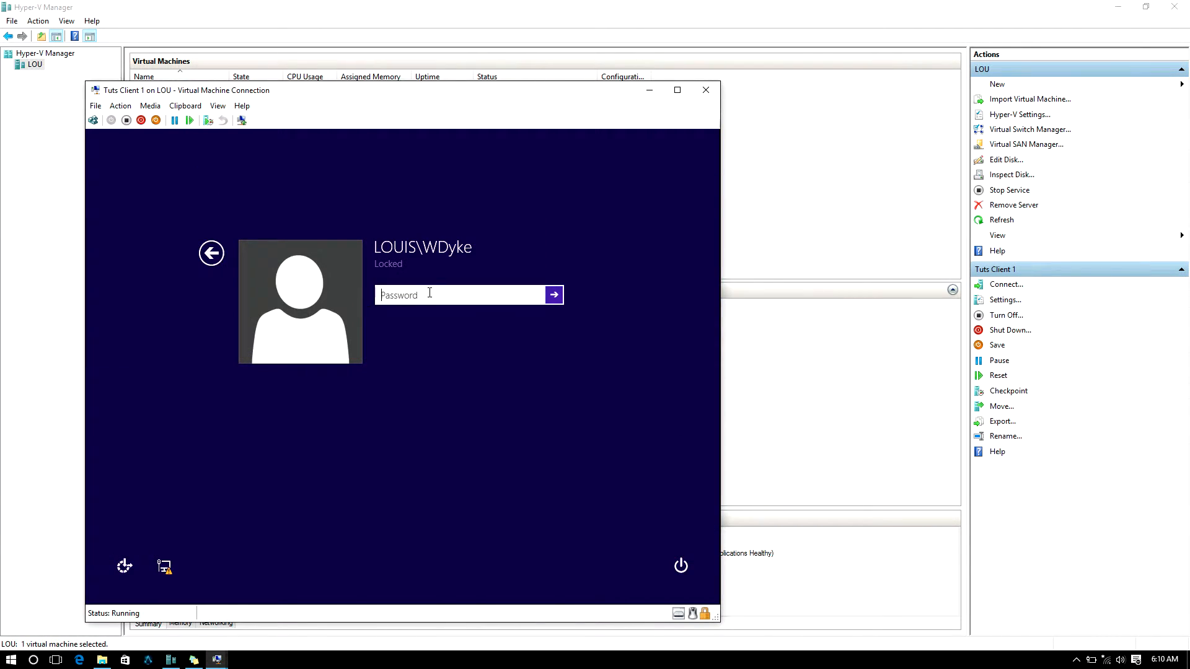
left_click(682, 92)
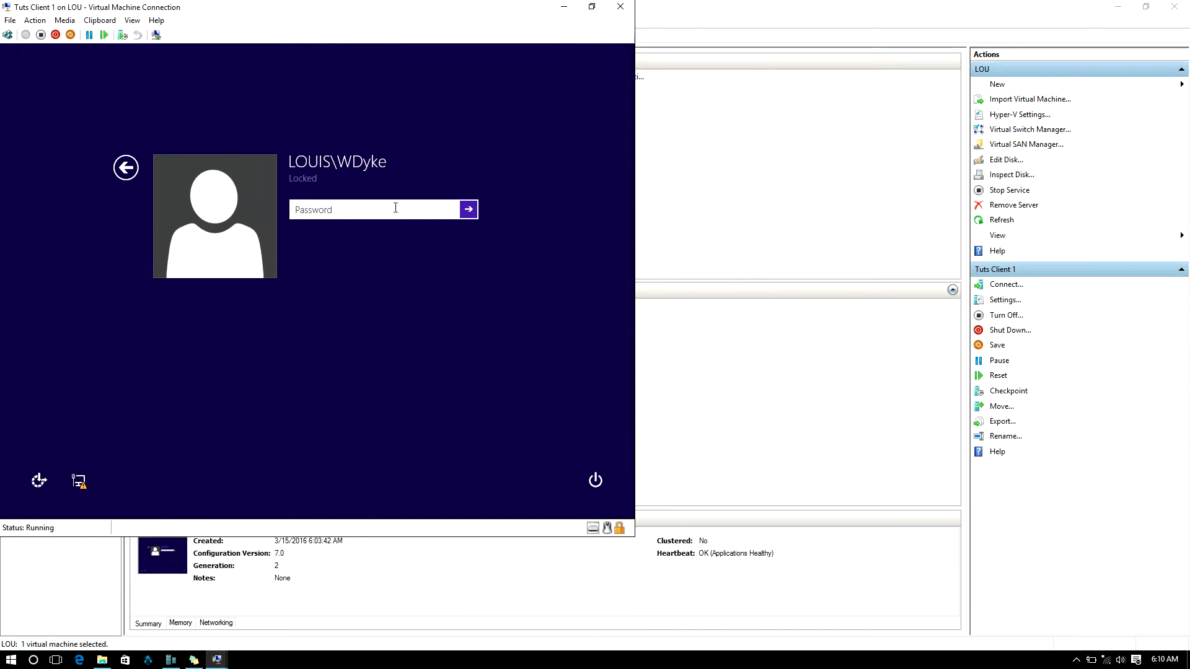
type("••••••••••••")
key("Return")
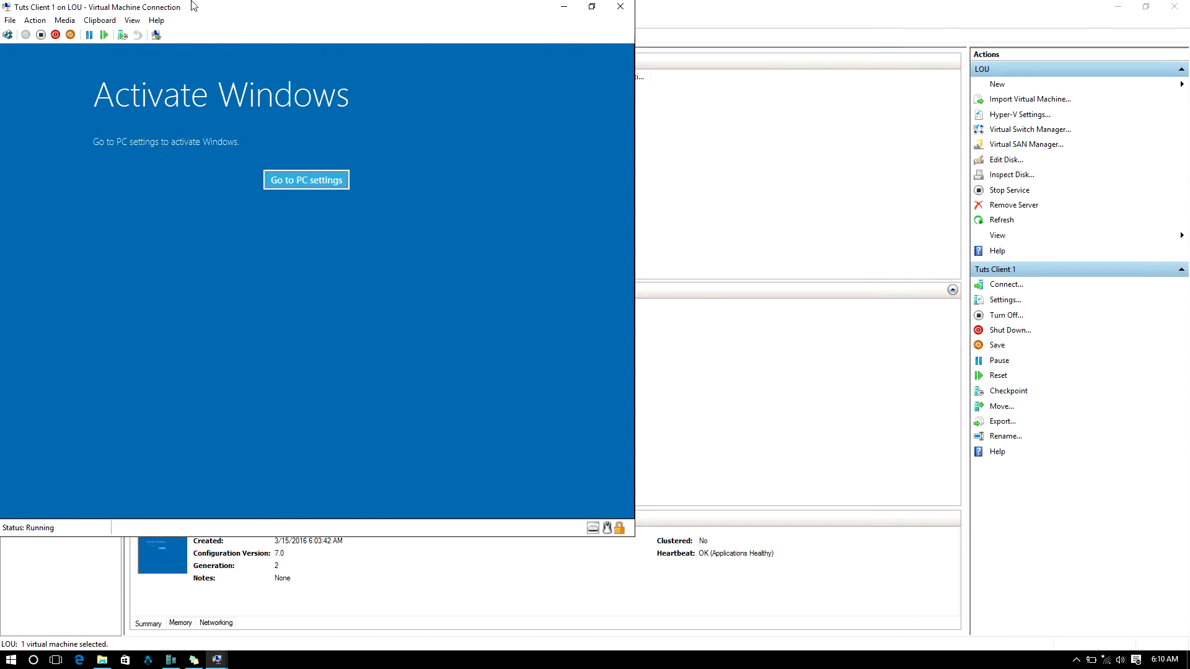
Step: Put the connection in full-screen mode, go to the desktop, and close the System and This PC windows
left_click_drag(192, 7, 305, 32)
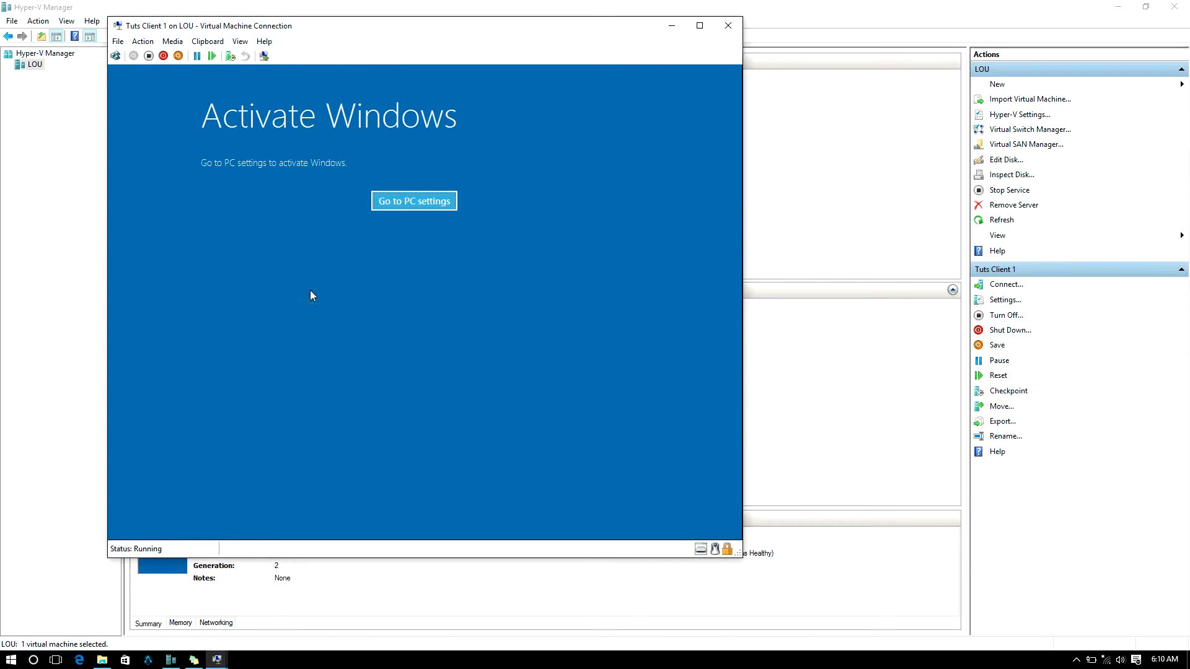
left_click(389, 199)
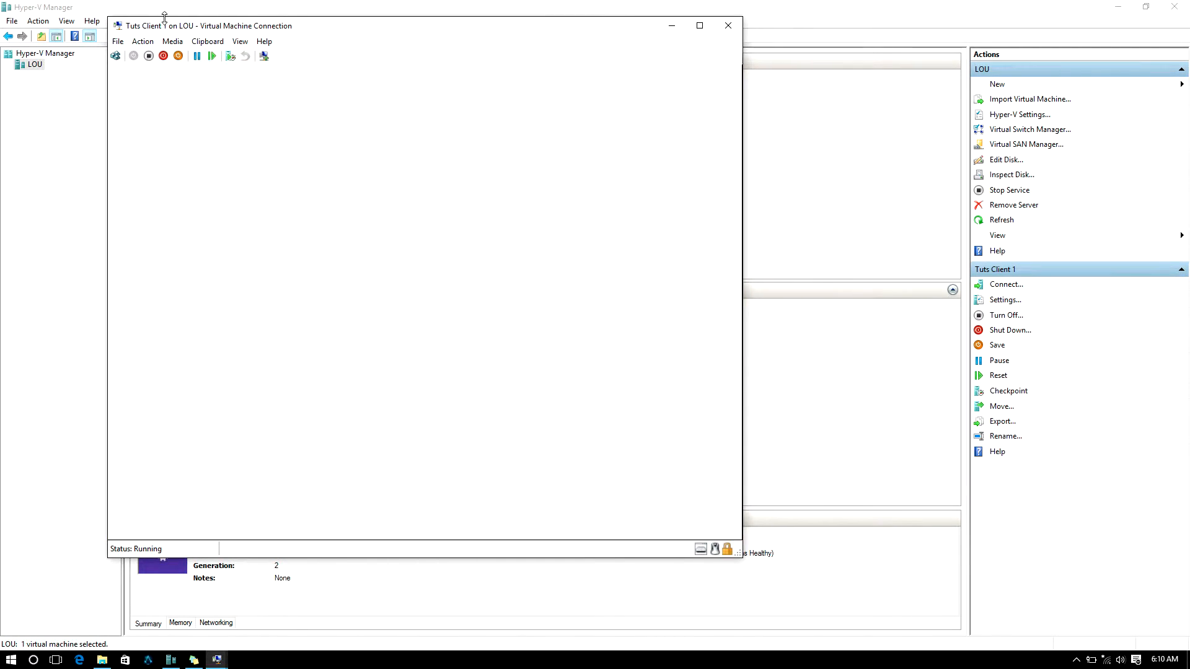
left_click(240, 41)
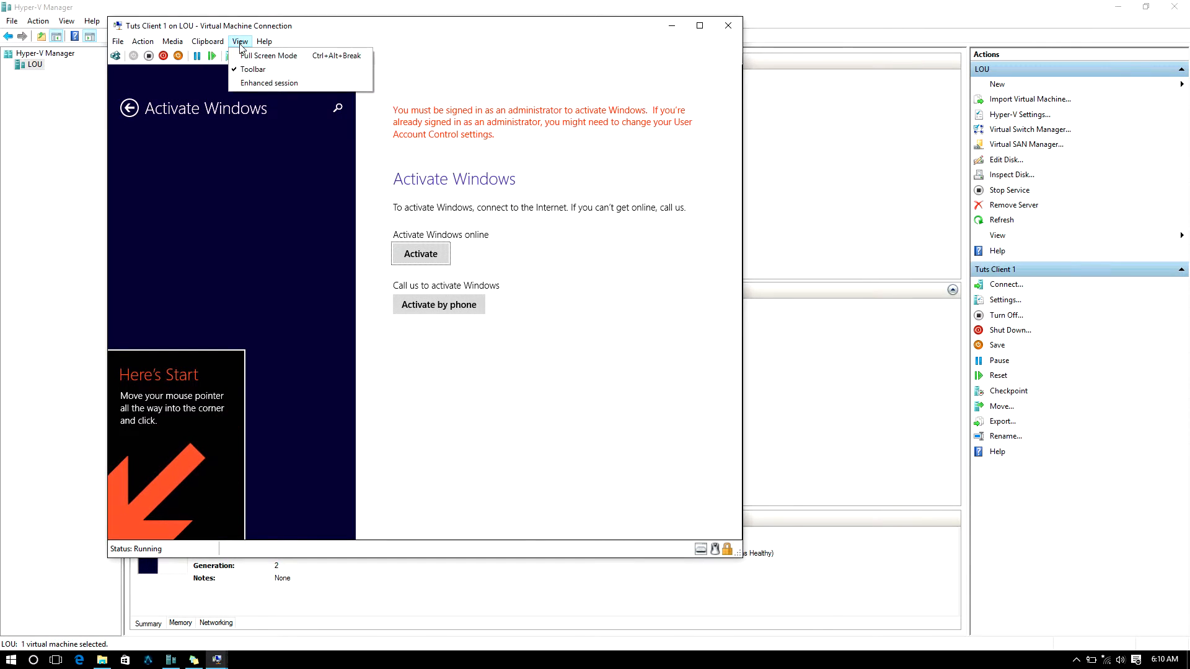
left_click(248, 52)
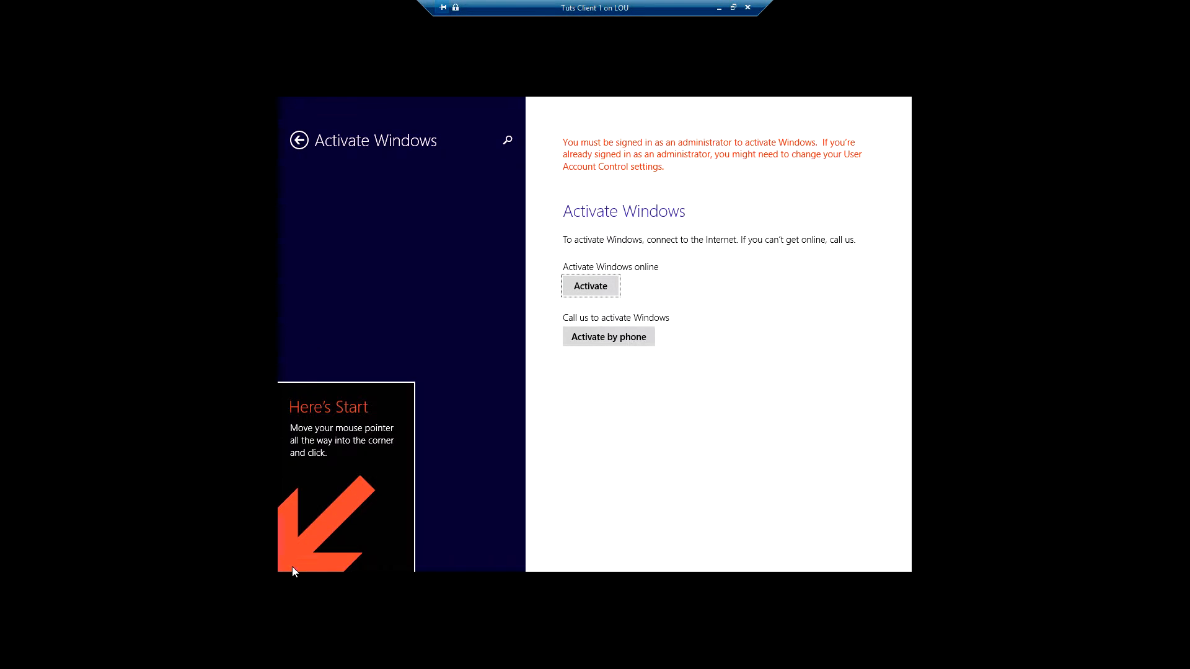
left_click(566, 466)
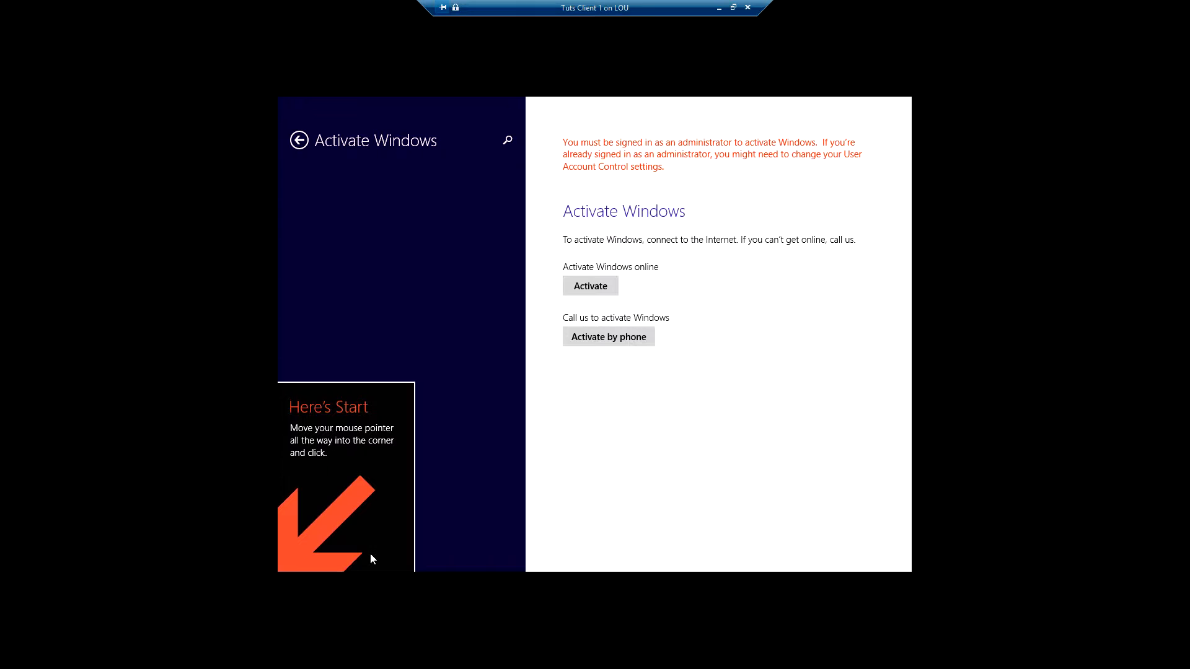
left_click(280, 568)
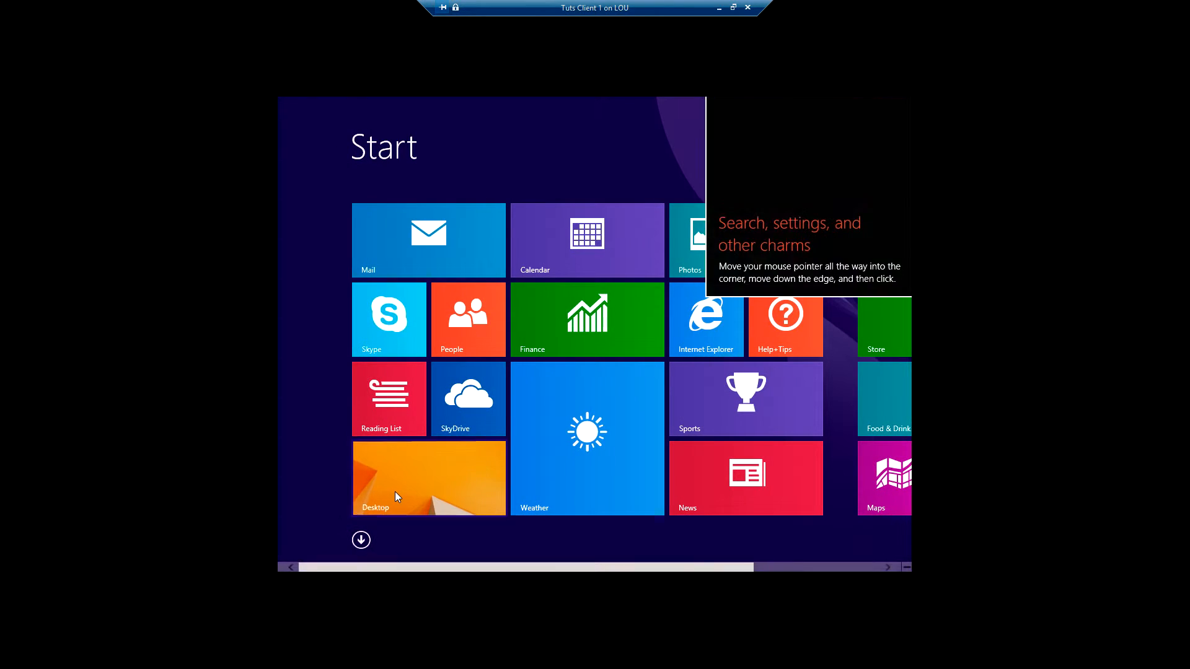
left_click(395, 492)
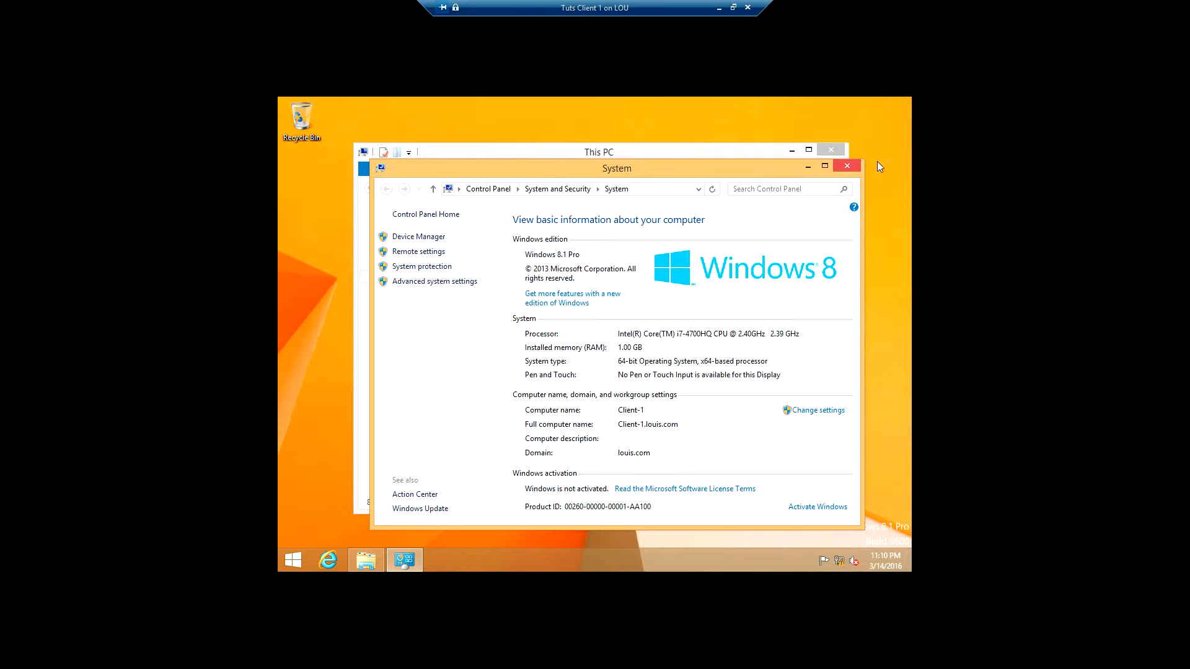
left_click(845, 164)
left_click(831, 149)
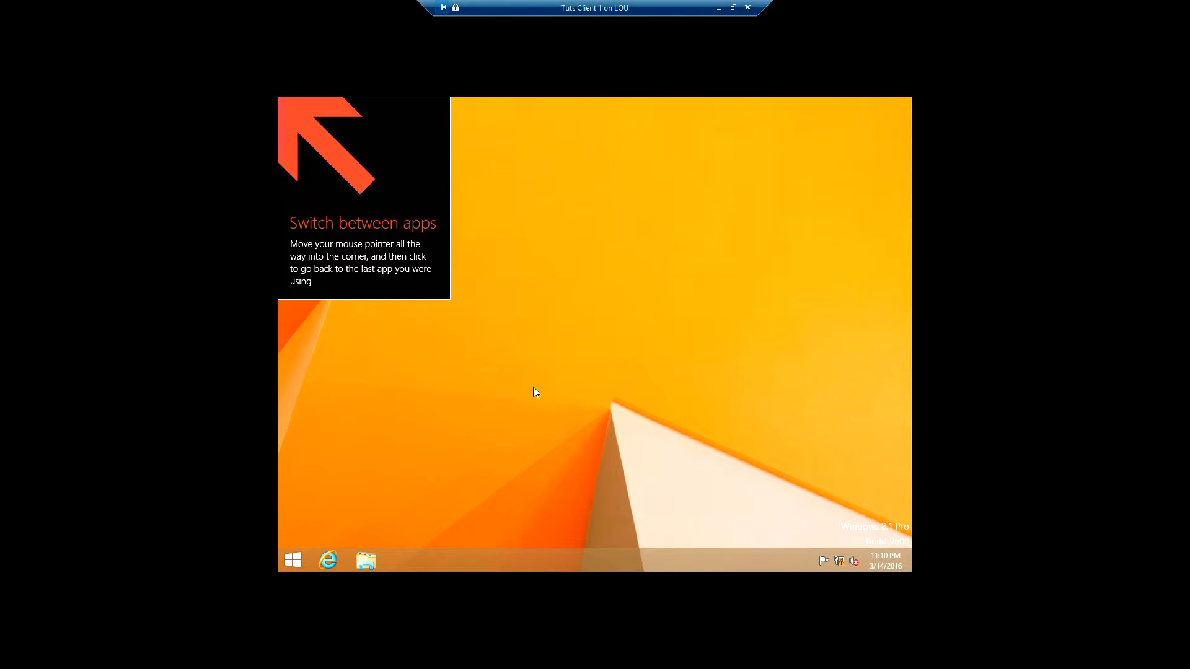
Step: Open \\DC-1\rsat from Run, drag Windows8.1-KB2693643-x64 onto the desktop, and close the window
key("super+r")
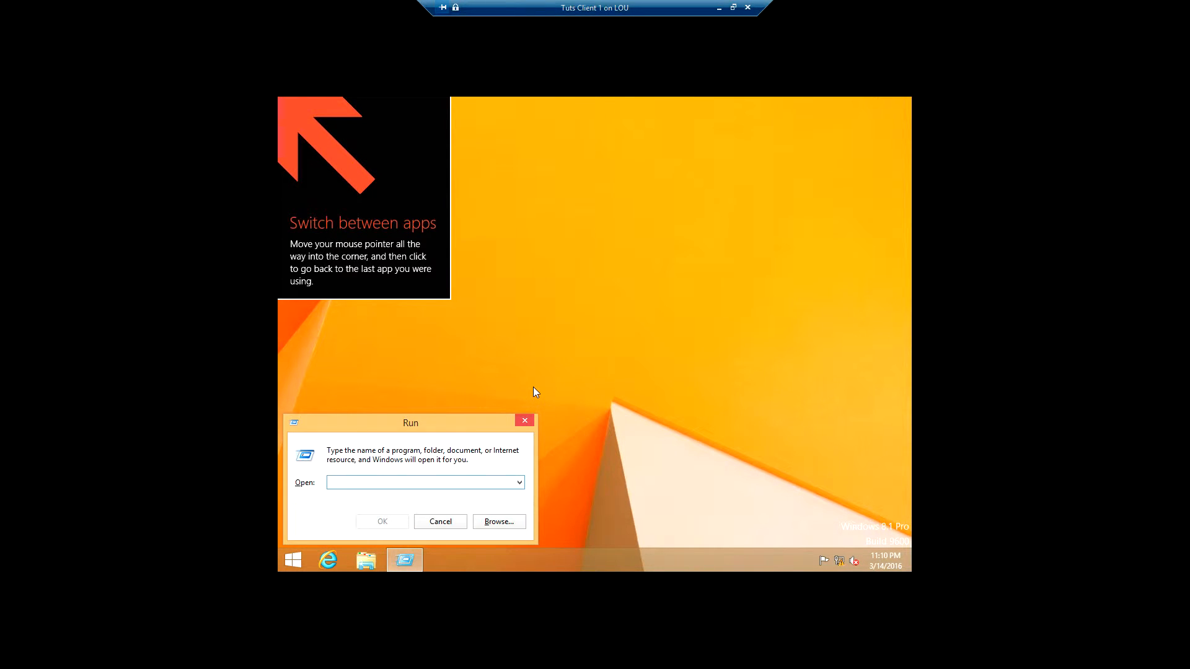
type("\\\\DC-1\\")
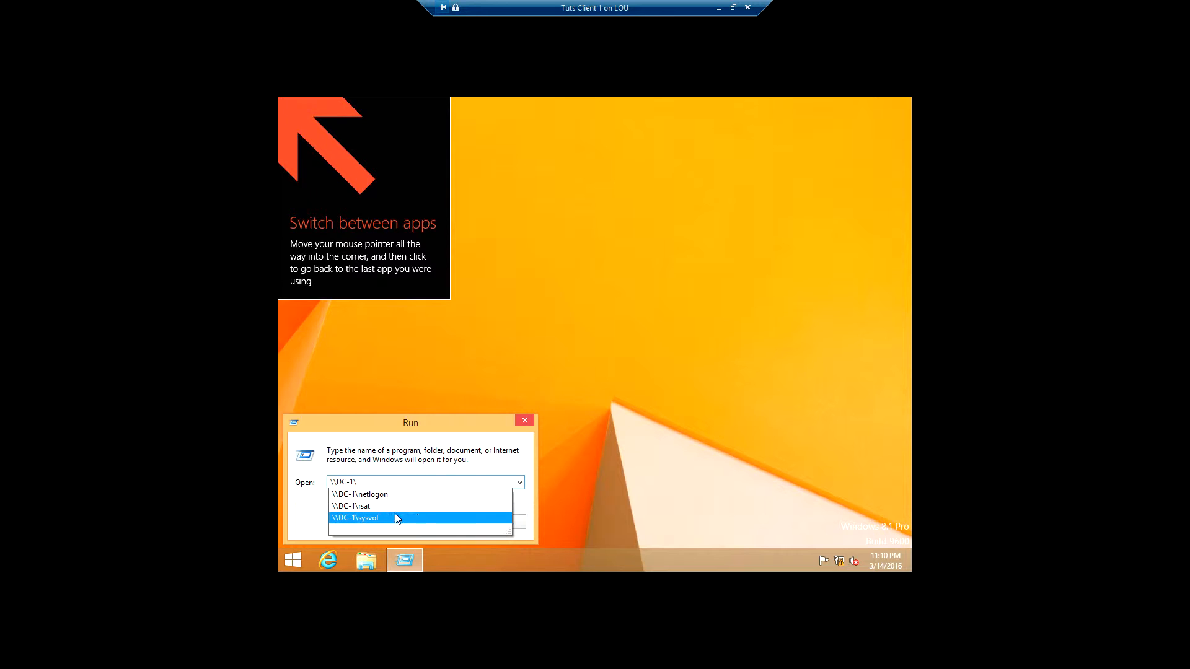
left_click(348, 508)
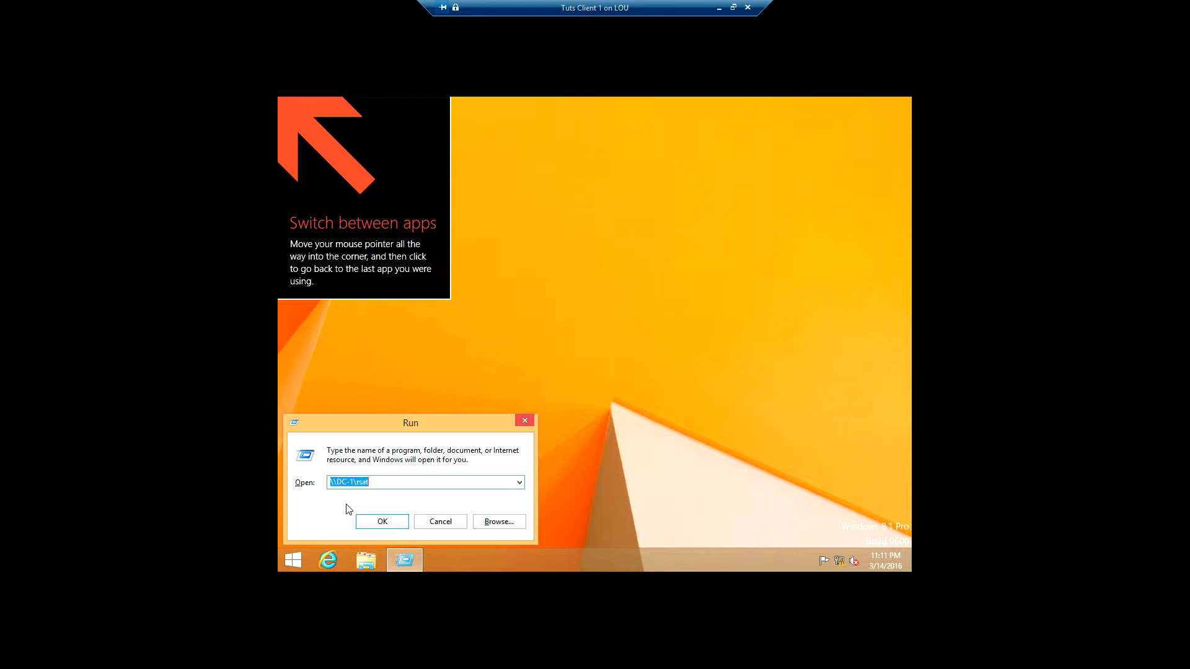
left_click(367, 519)
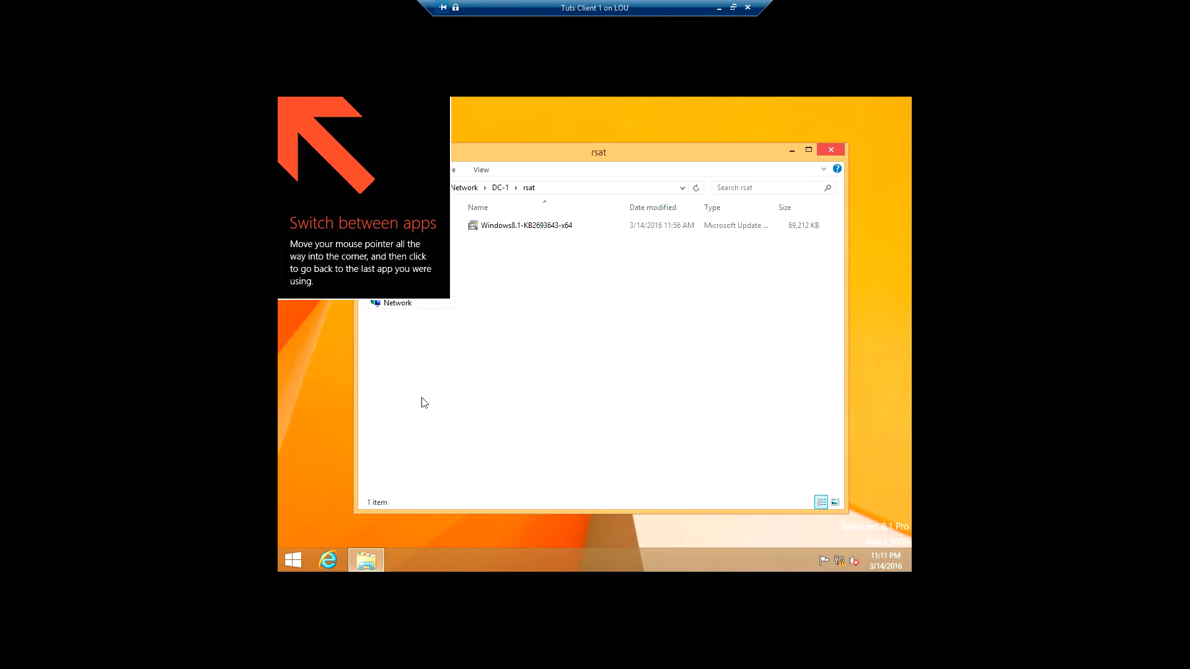
mouse_move(274, 91)
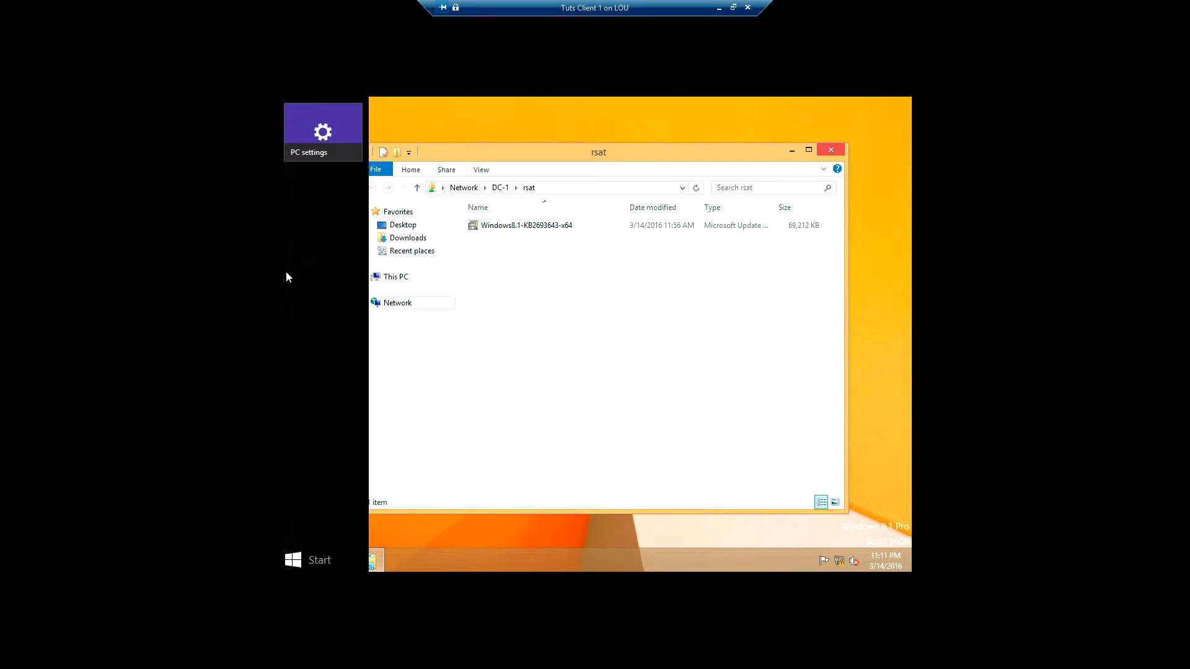
left_click(504, 227)
left_click_drag(505, 230, 317, 247)
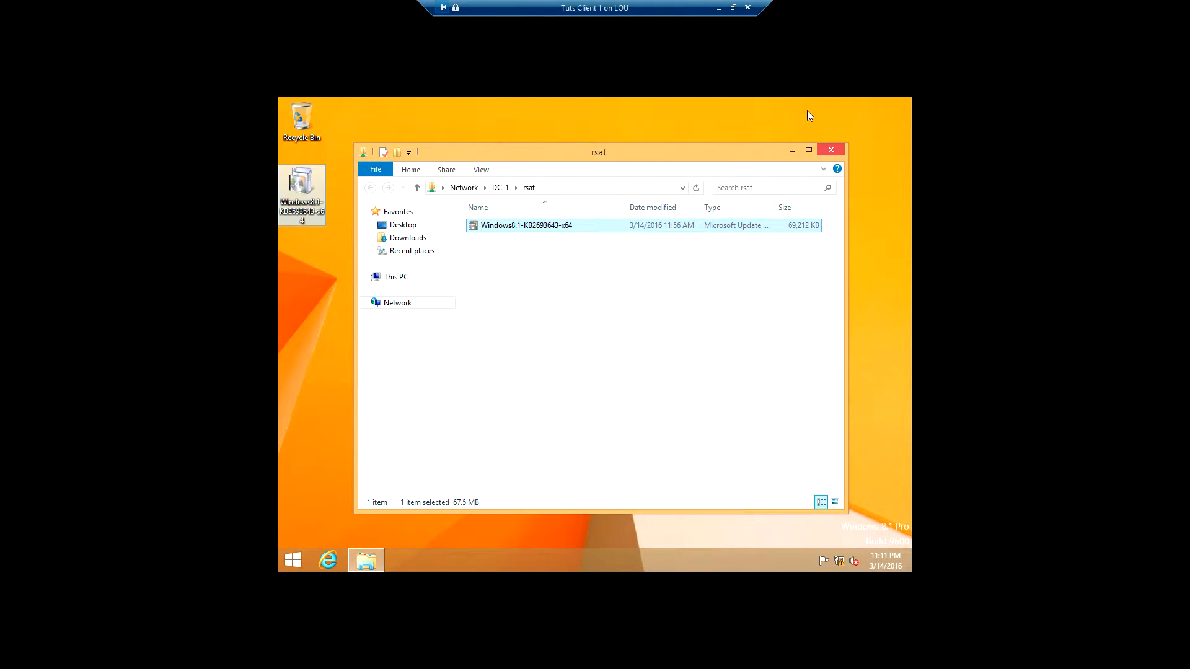
left_click(834, 149)
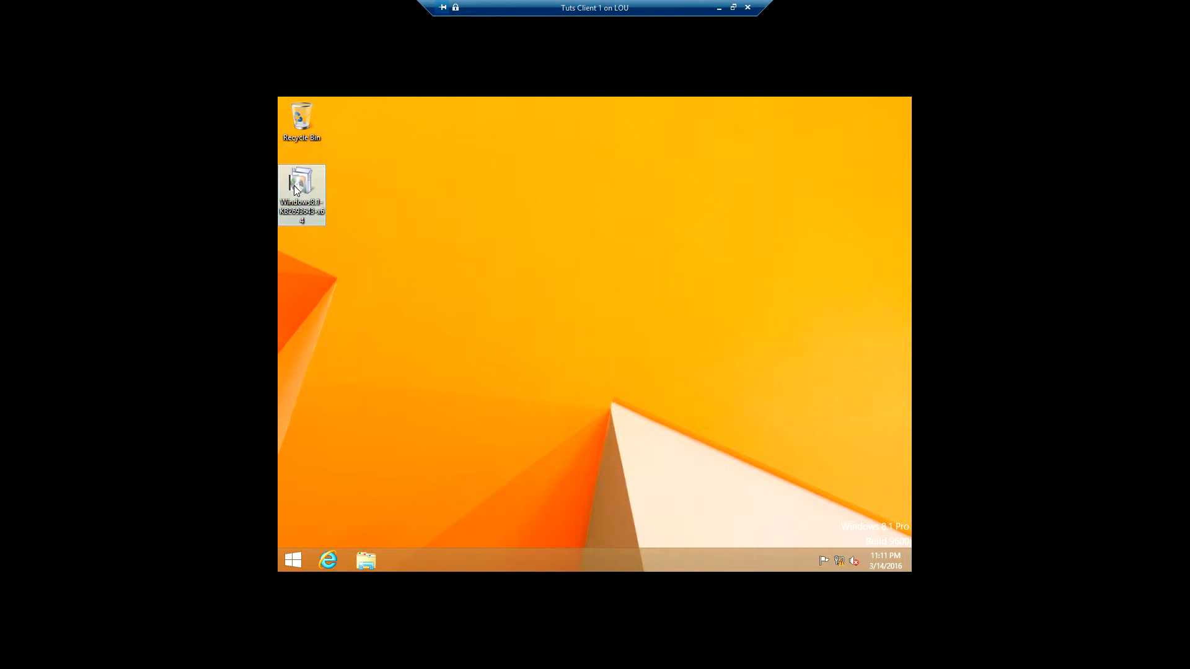
Step: Launch the desktop update installer, try several sets of administrator credentials, then cancel the failed prompt
right_click(294, 185)
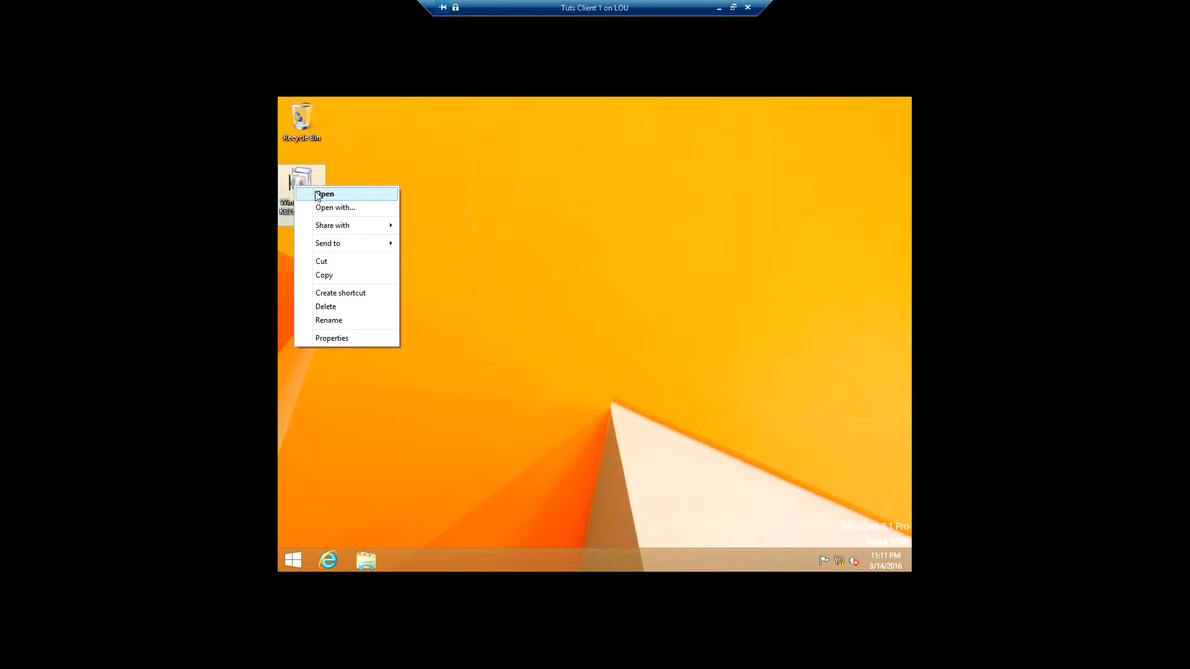
left_click(319, 196)
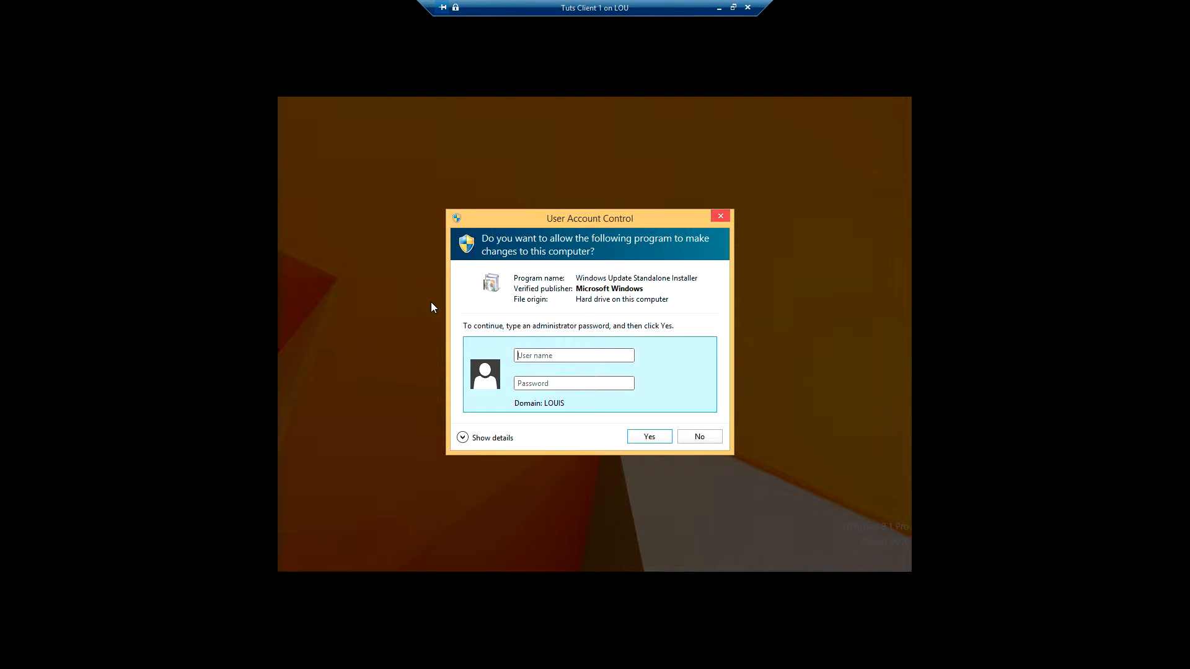
type("Administrator")
key("Tab")
type("••••••••••••")
left_click(649, 436)
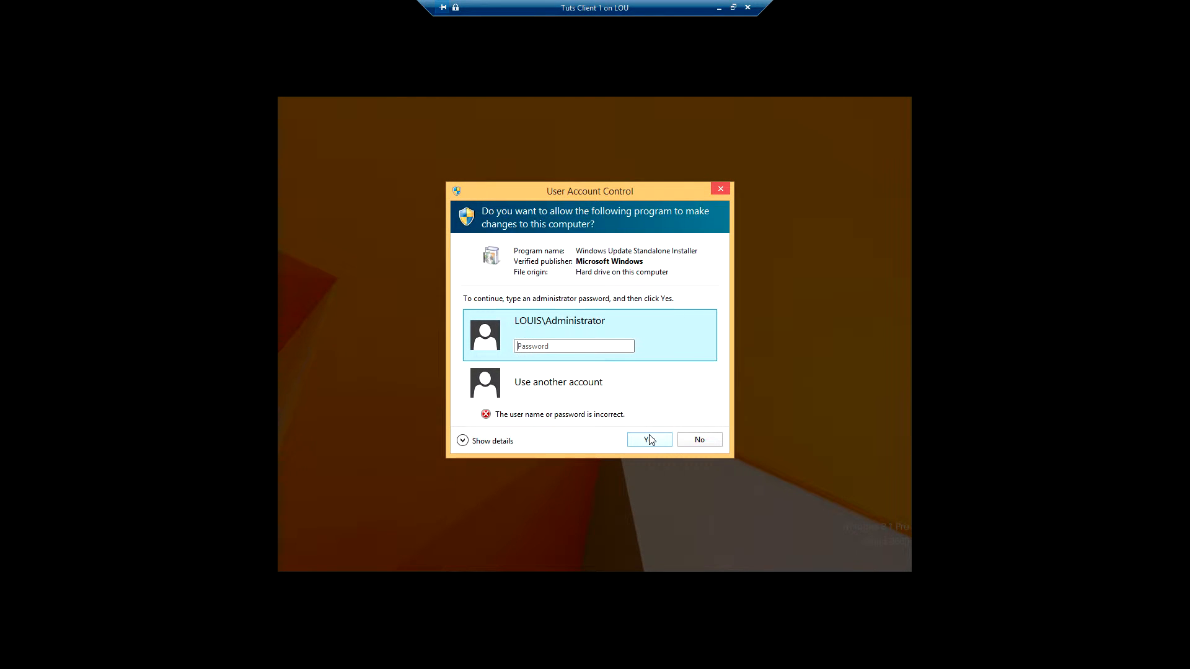
type("••••••••")
left_click(657, 444)
left_click(552, 387)
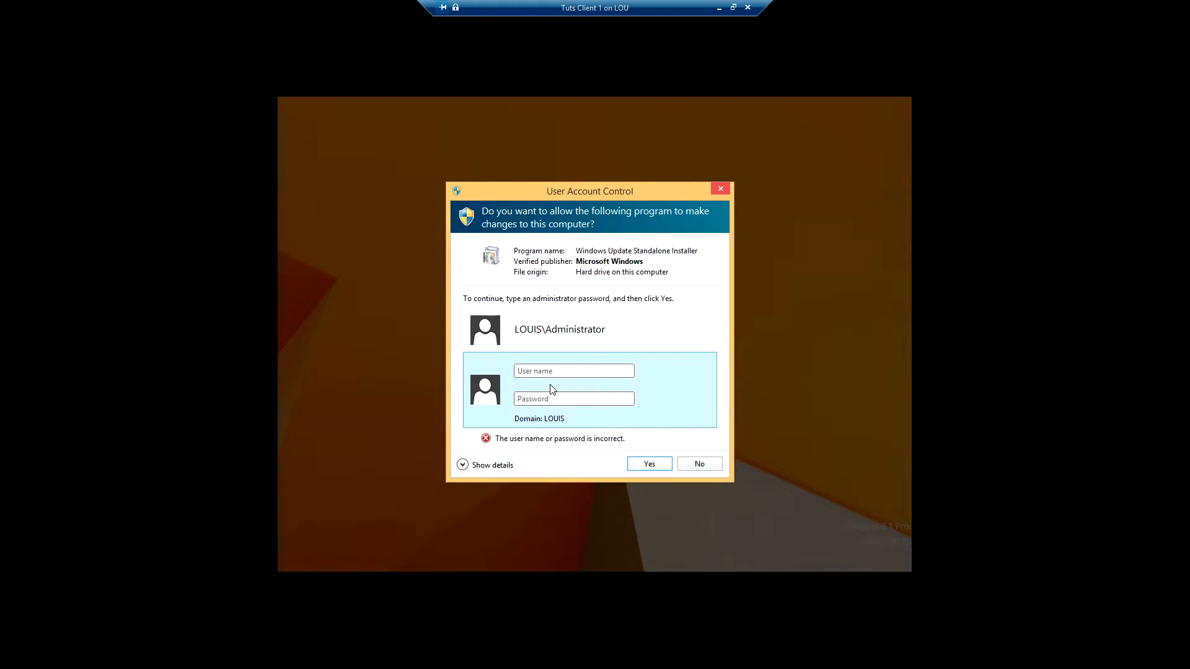
type("Administrator")
key("Tab")
type("•••••")
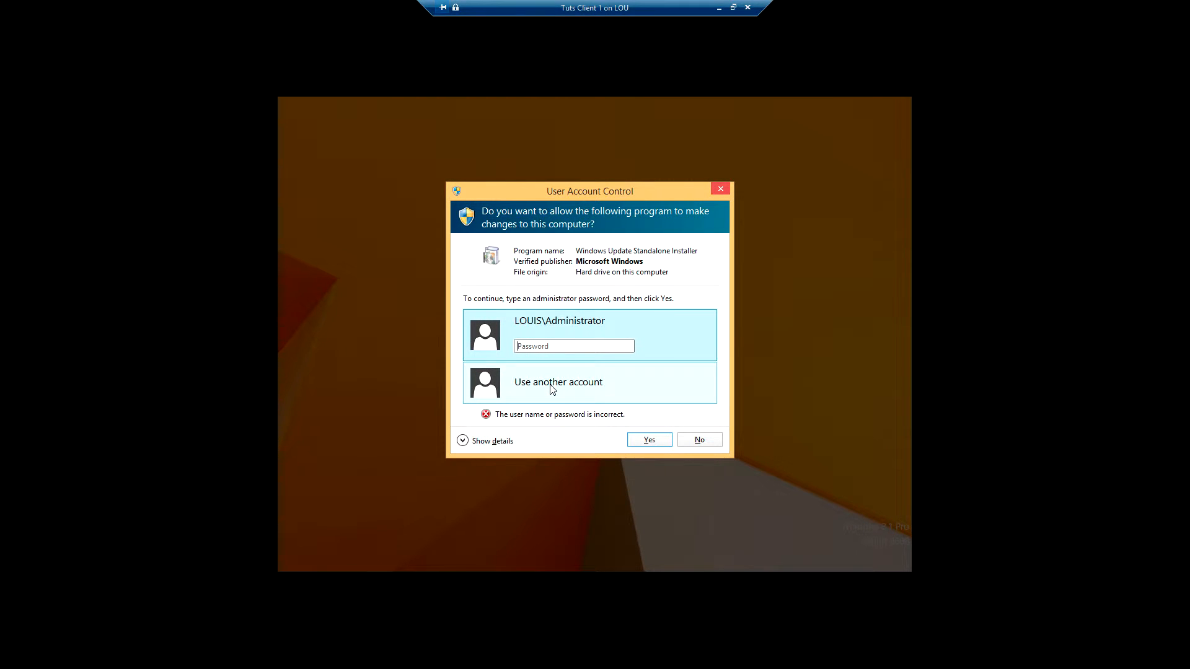
left_click(695, 439)
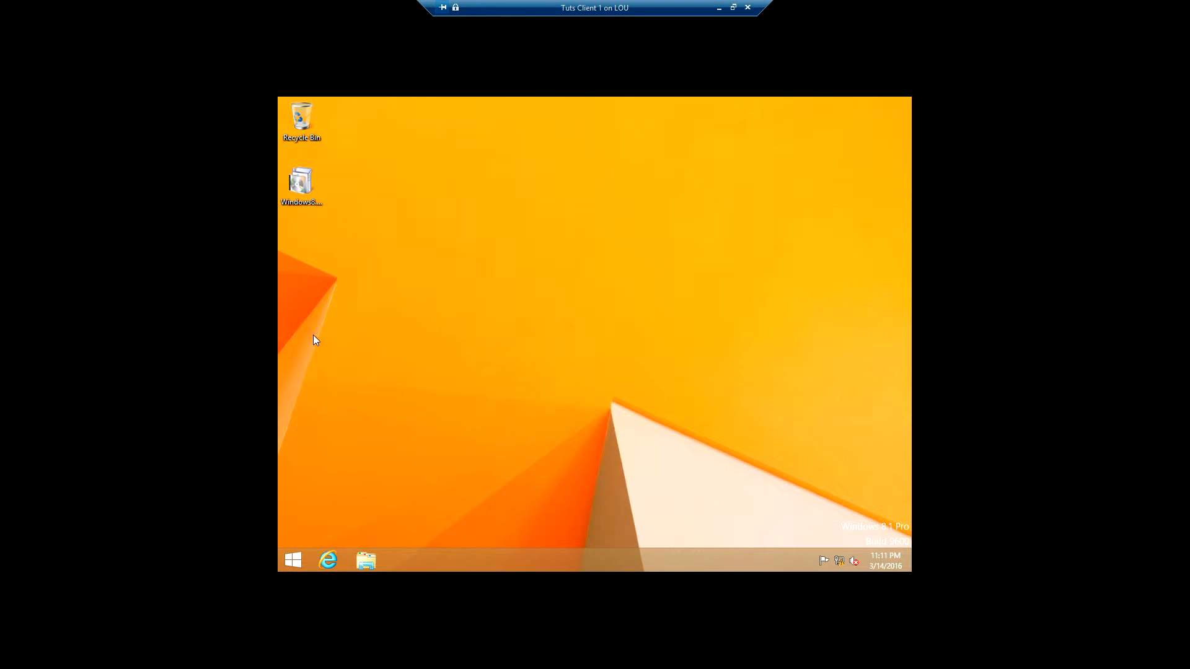
Step: Relaunch the installer and approve it with the Administrator account credentials
double_click(302, 179)
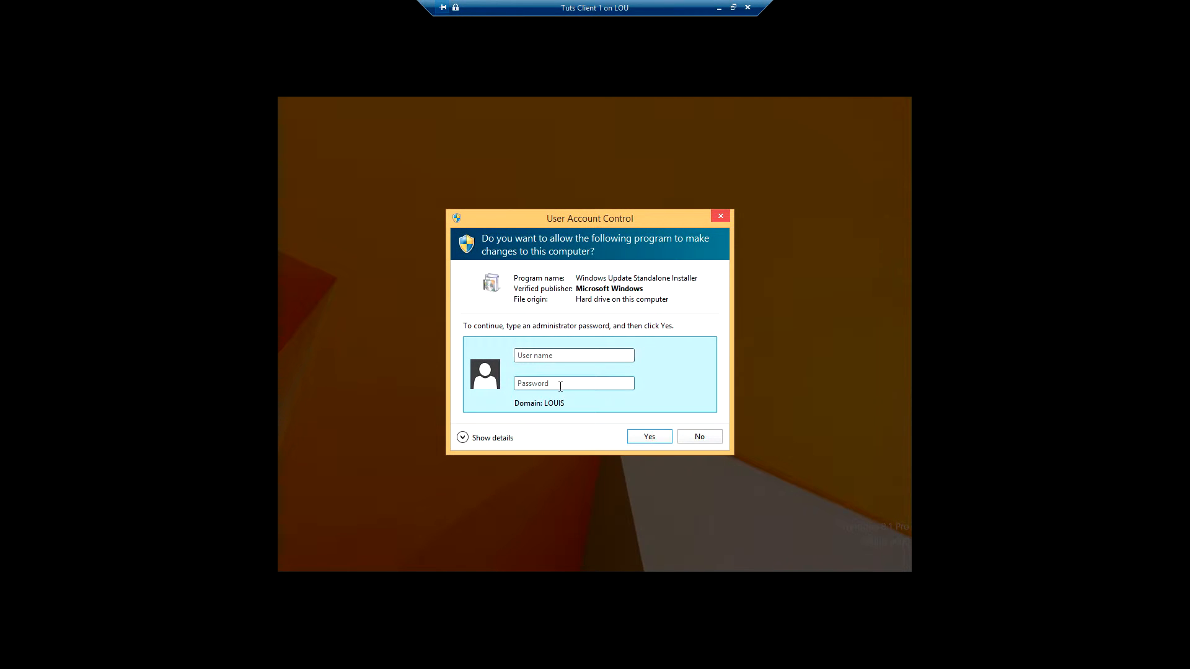
type("Administrator***********")
left_click(649, 438)
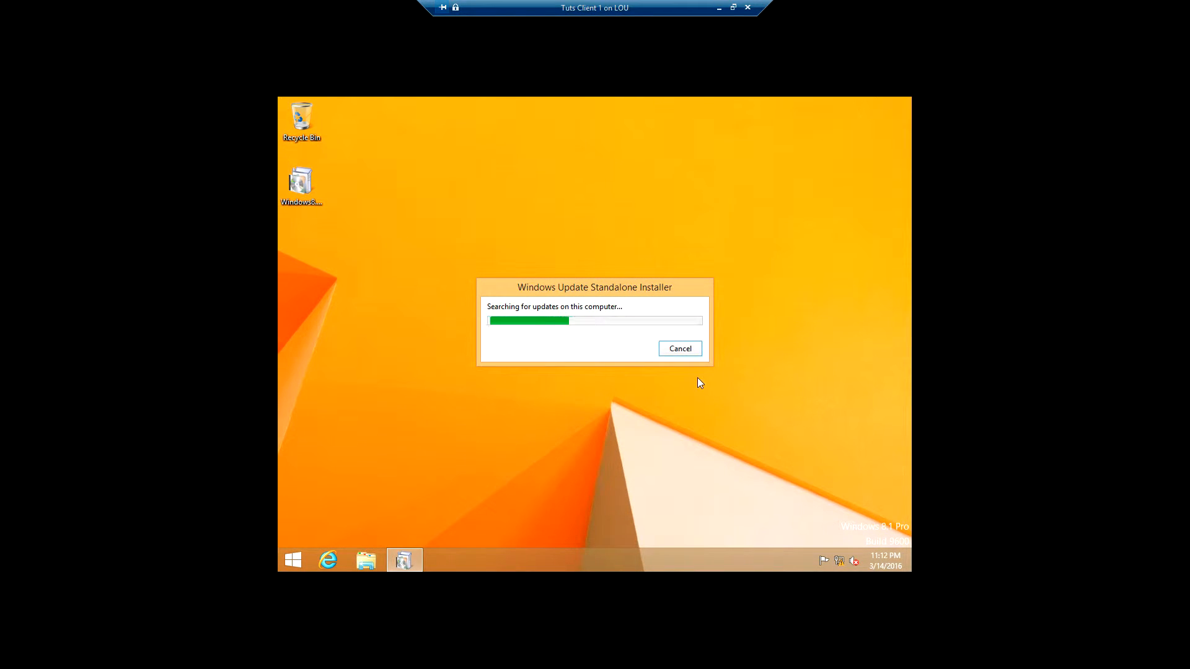
Step: Restore the Tuts Client 1 window and confirm installing update KB2693643
left_click(720, 10)
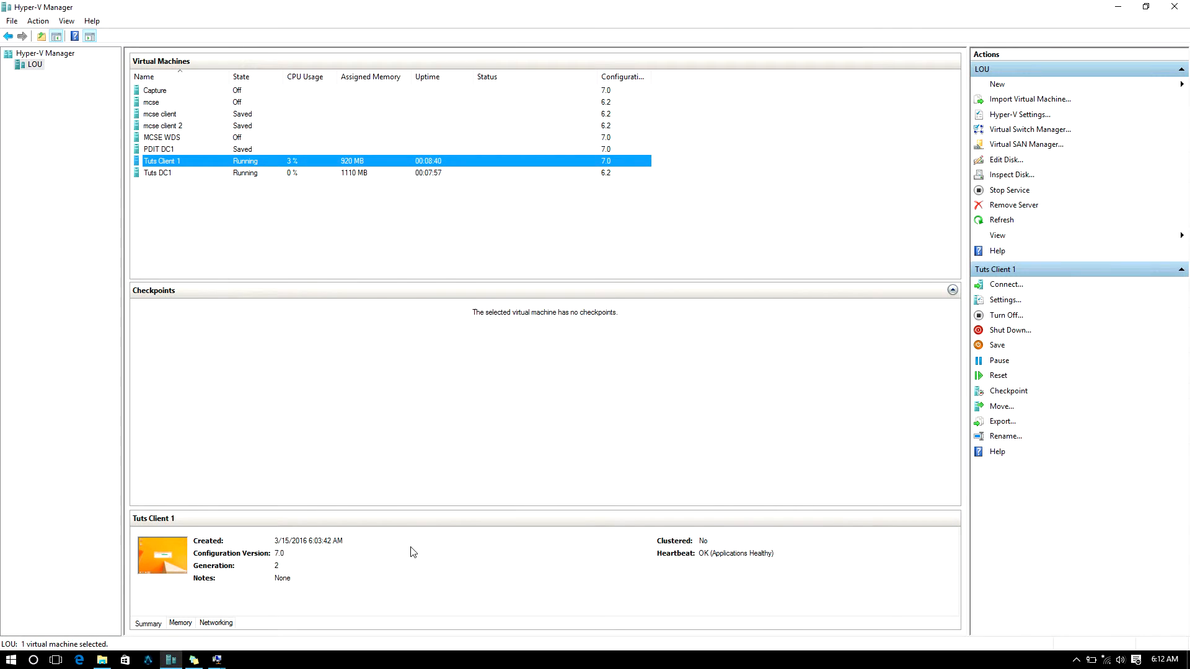
left_click(214, 661)
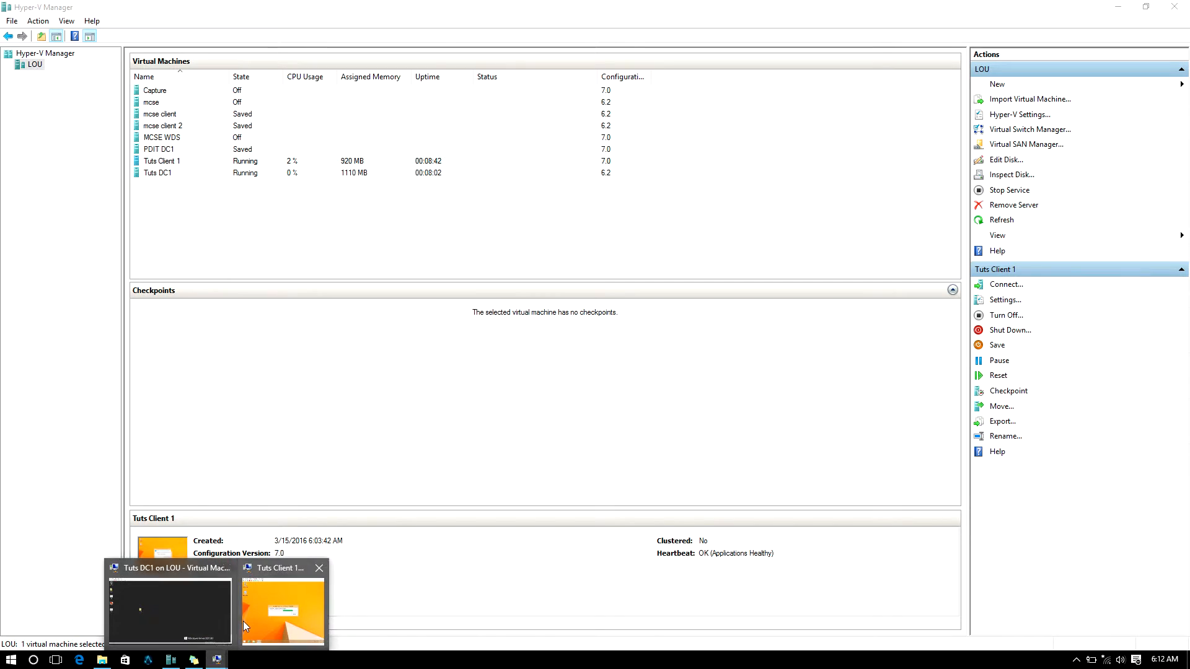
left_click(243, 622)
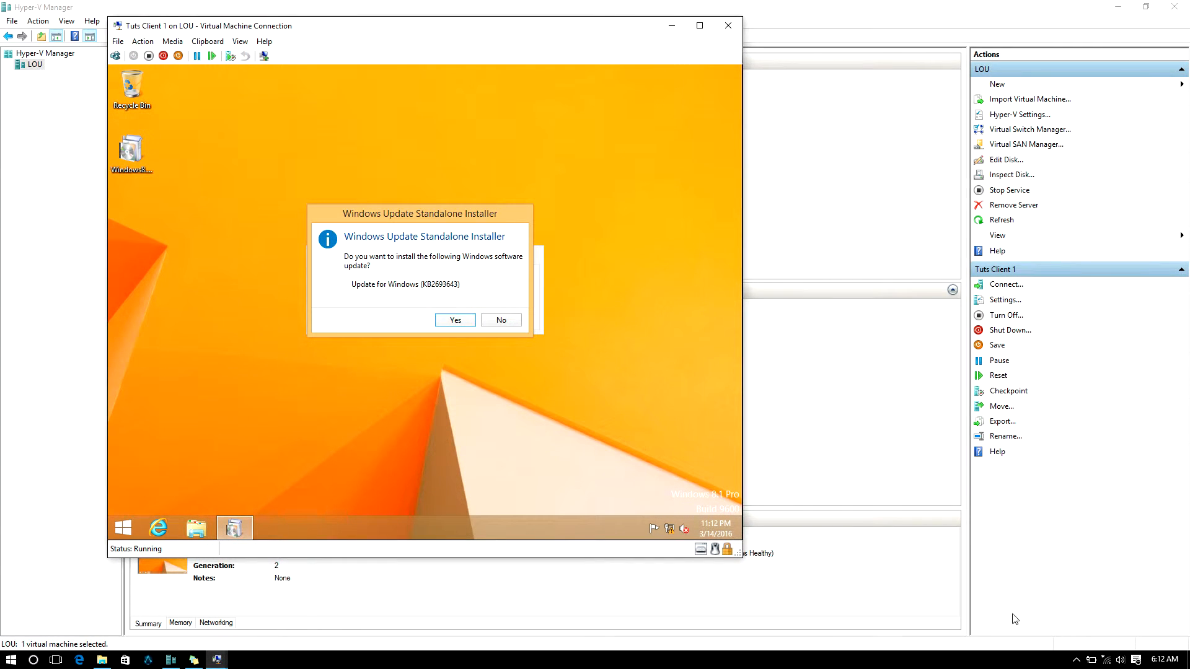
left_click(1076, 664)
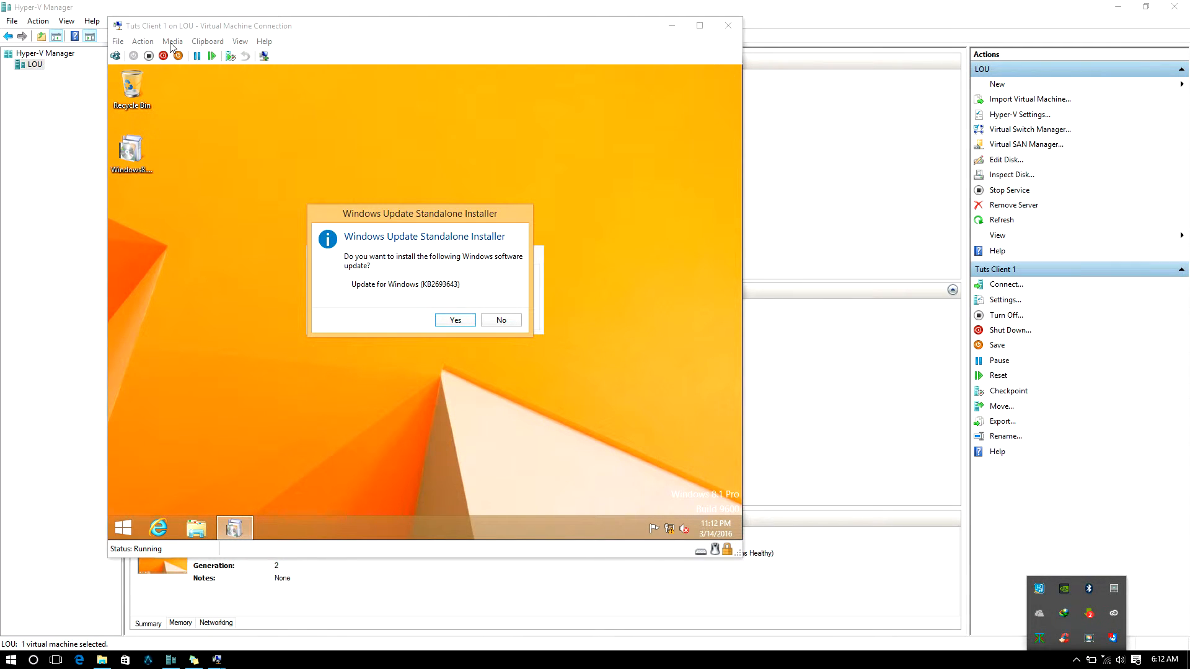
left_click(445, 327)
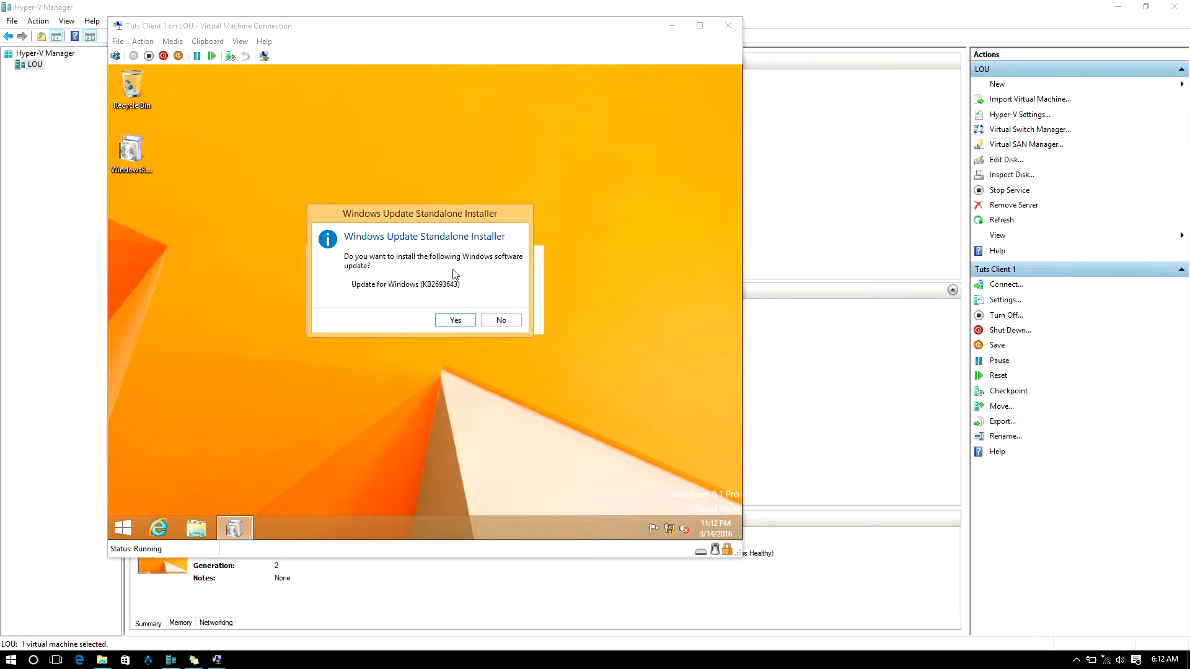
left_click(463, 320)
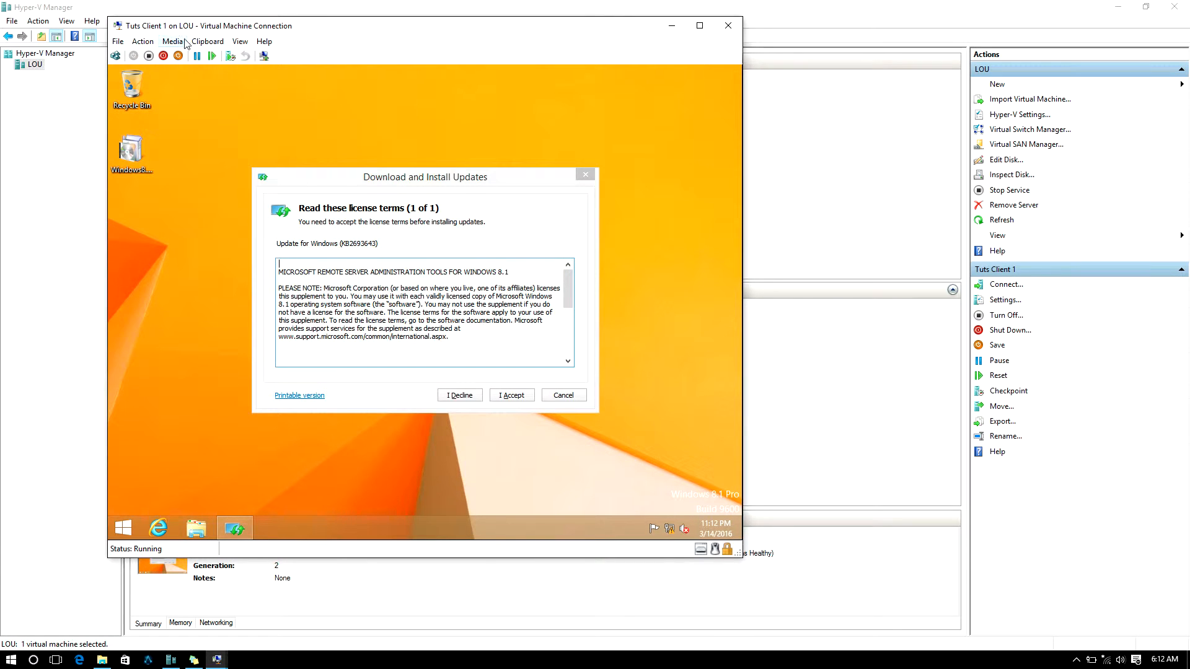
Step: Accept the license terms in full screen, then close the installer once installation finishes
left_click(239, 42)
left_click(243, 55)
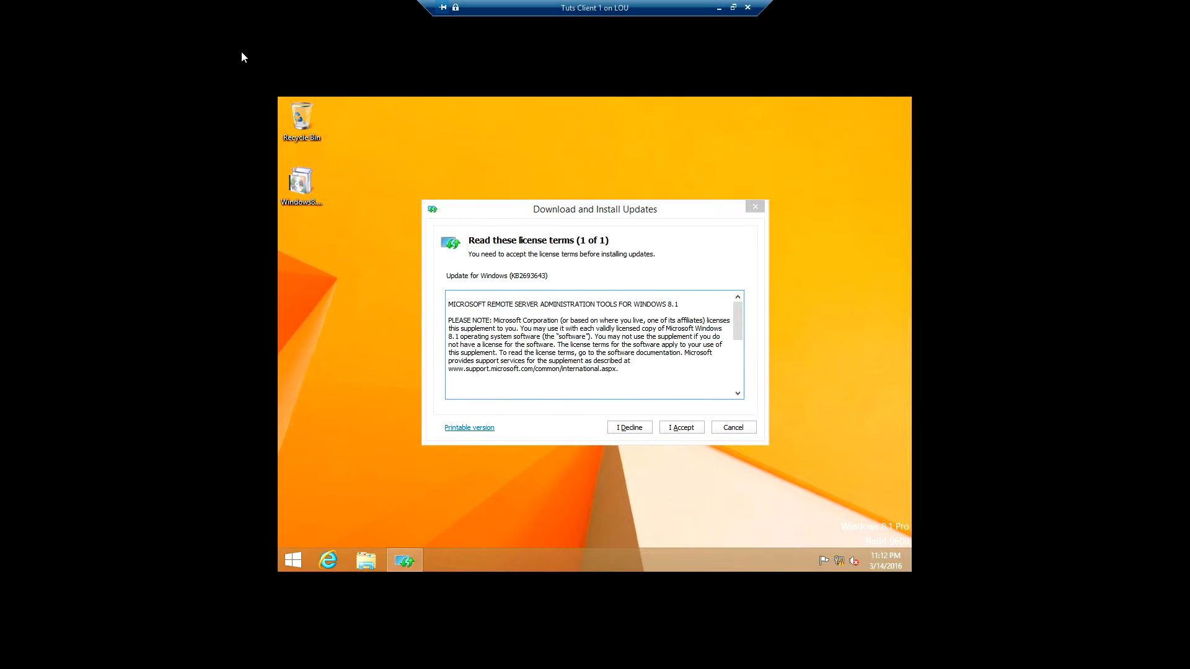
left_click(684, 431)
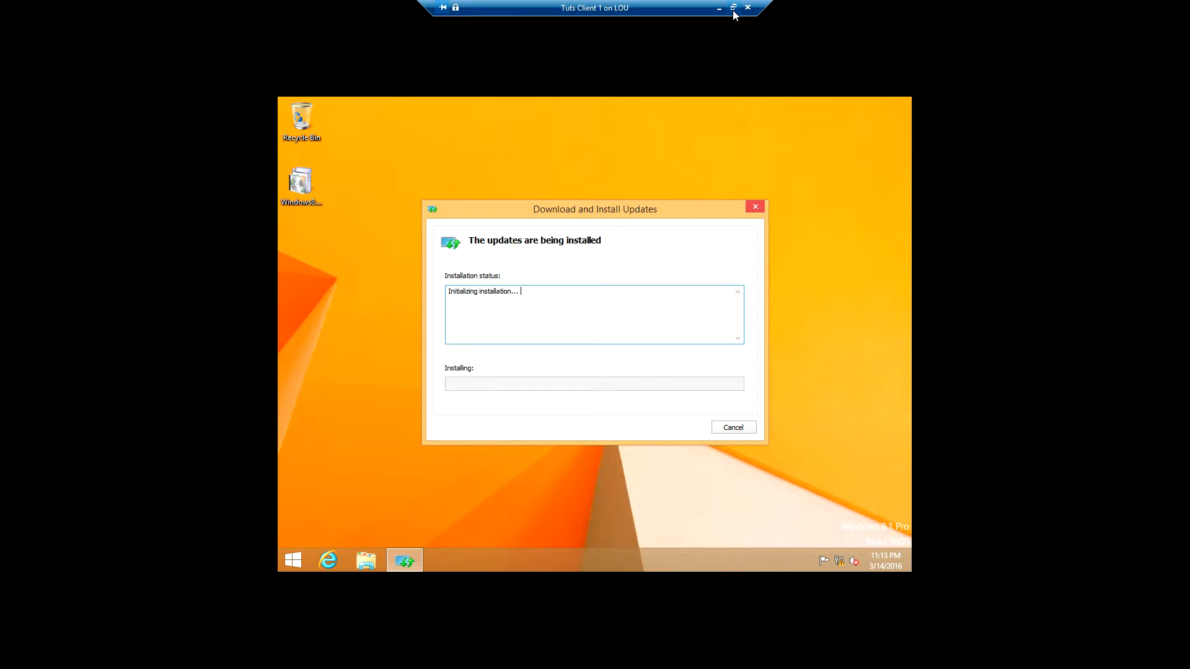
left_click(734, 14)
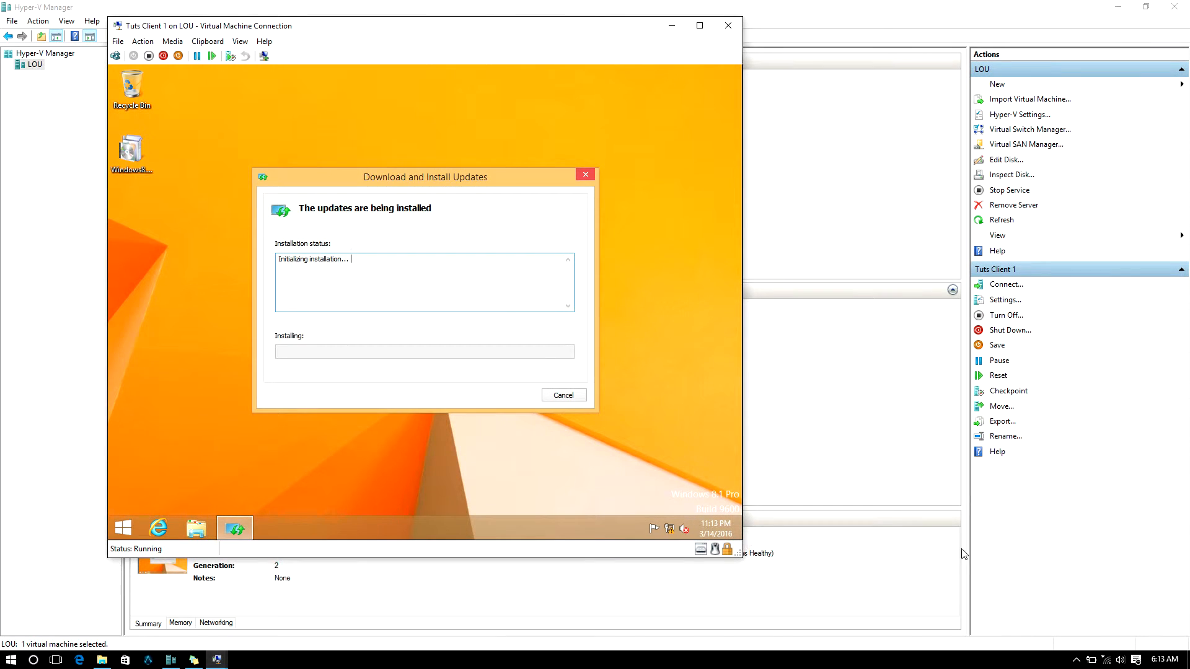
left_click(1076, 659)
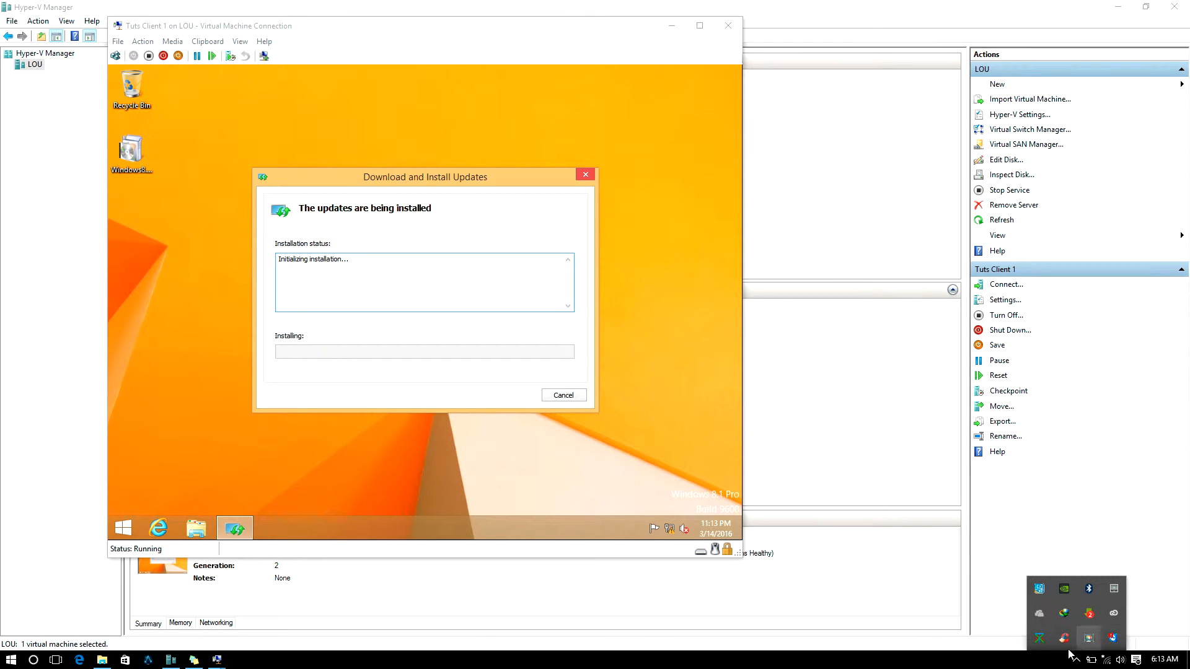
left_click(1089, 638)
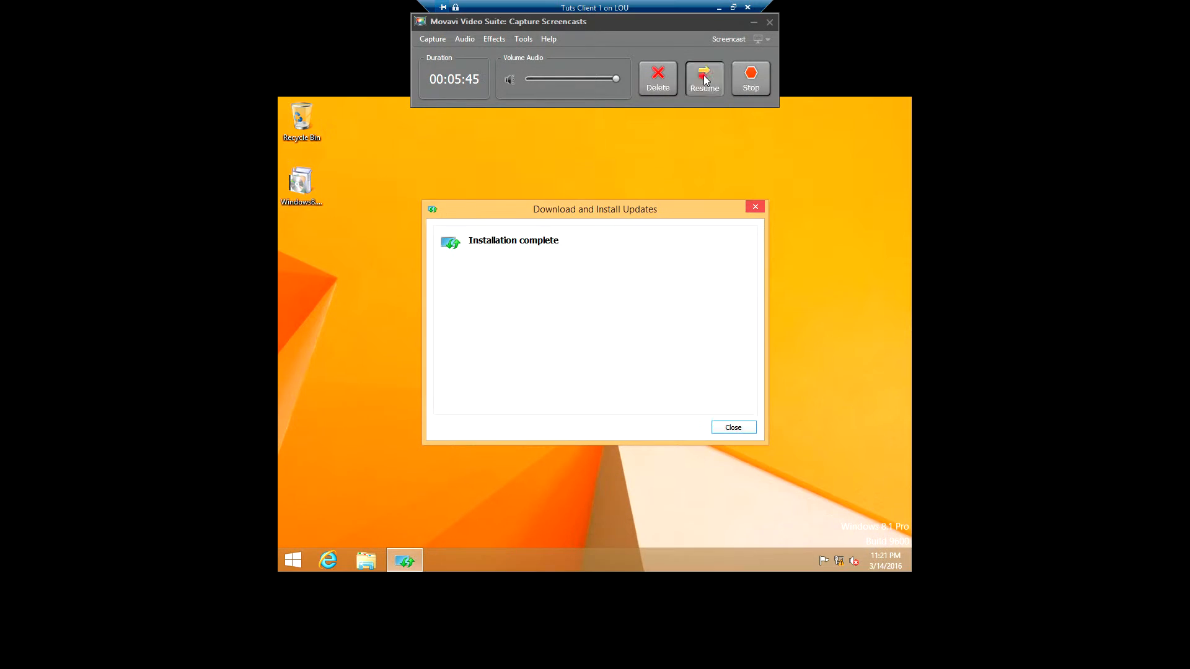
left_click(705, 79)
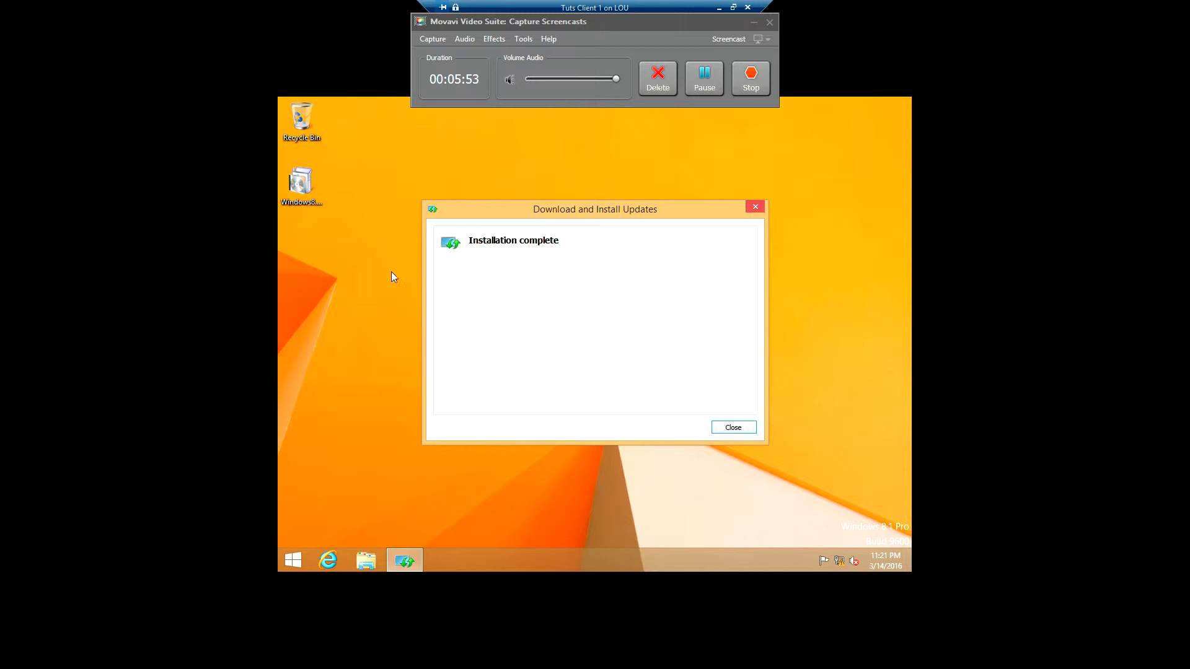
left_click(724, 428)
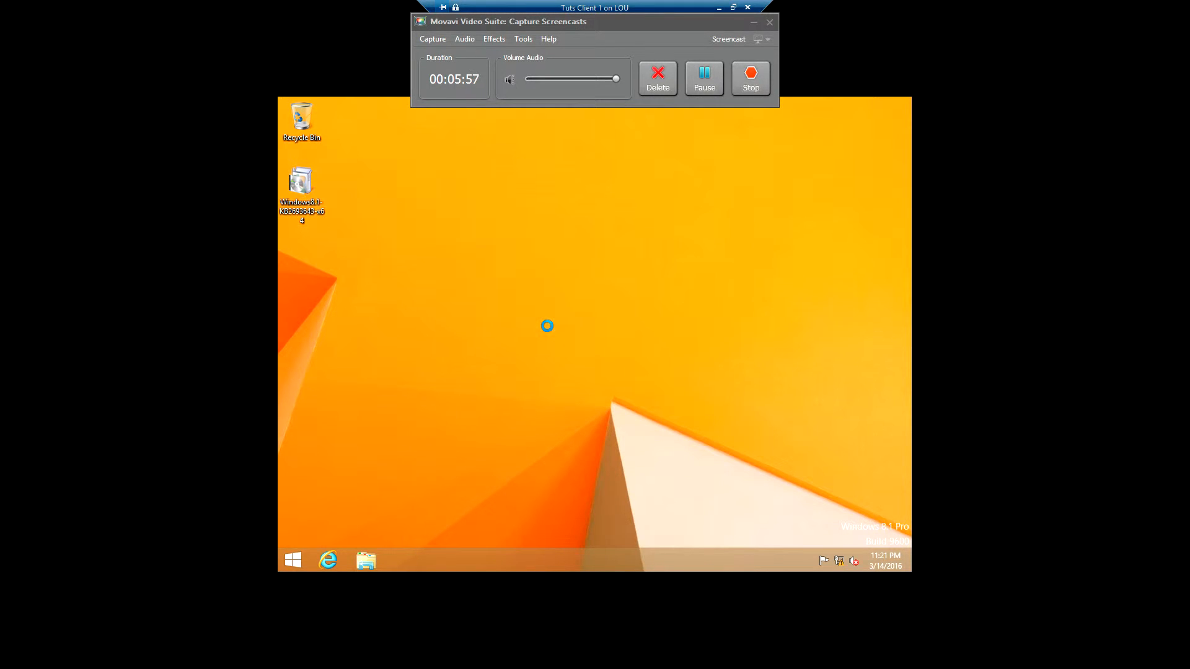
Step: Refresh the desktop, then open Administrative Tools from the Start screen's Apps list
right_click(548, 326)
left_click(580, 362)
left_click(298, 557)
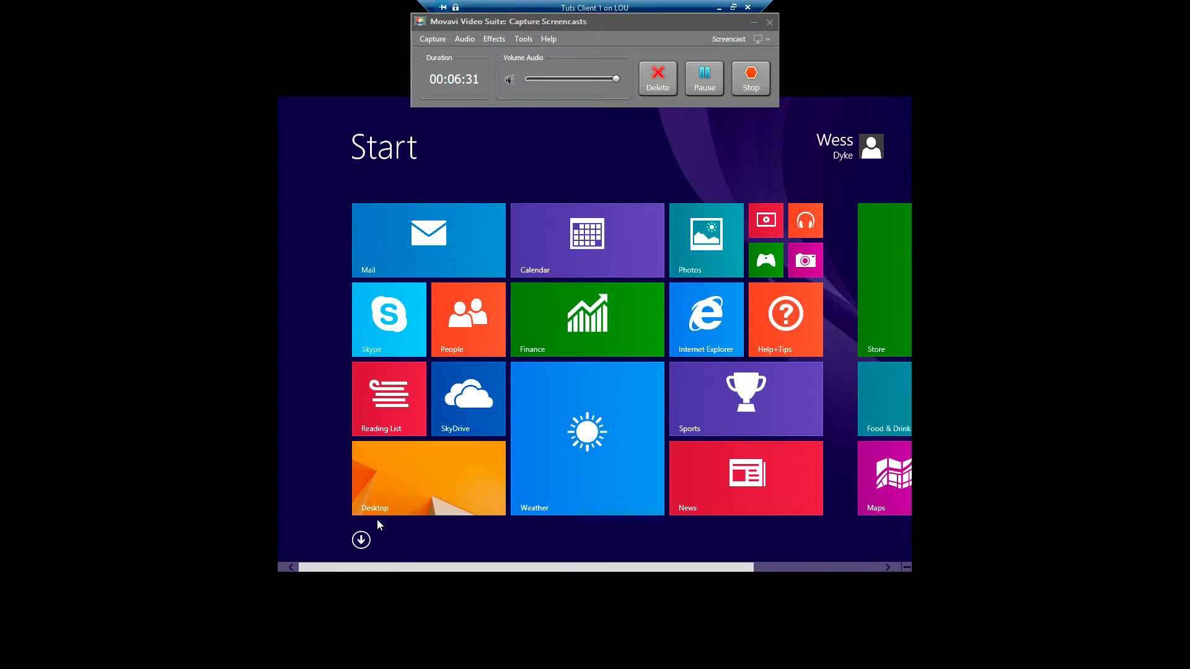
left_click(363, 537)
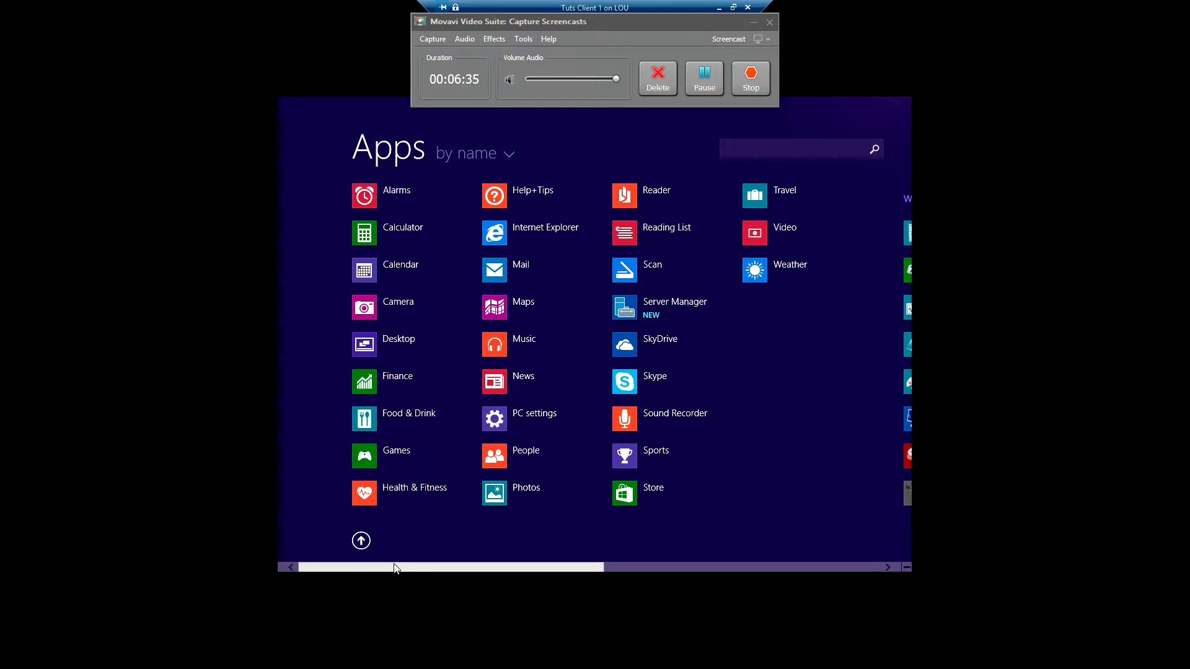
left_click_drag(398, 566, 709, 560)
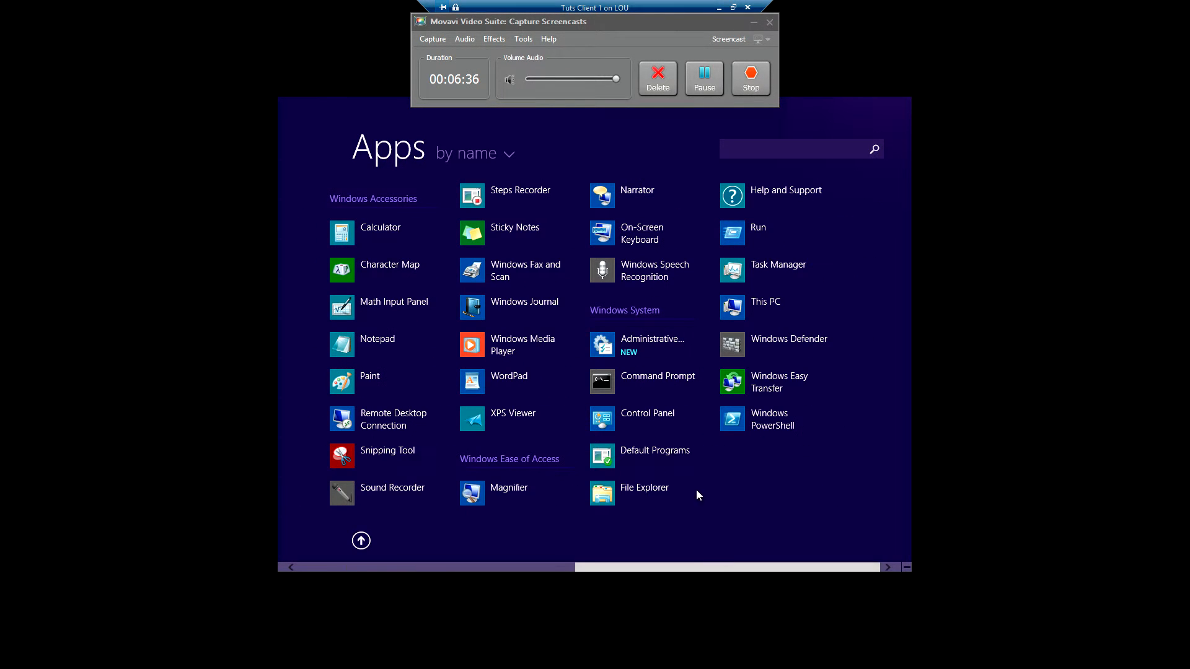
left_click(644, 352)
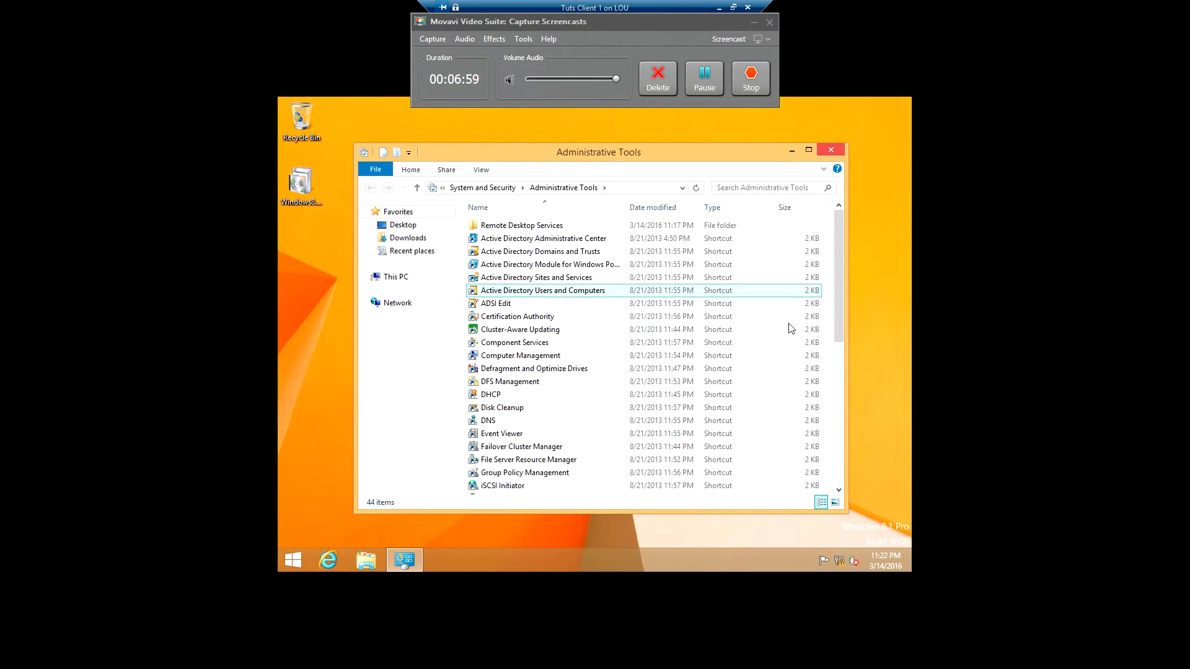
Step: Pin Active Directory Users and Computers to the taskbar, close the folder, and launch it from there
left_click_drag(835, 303, 830, 399)
scroll(830, 399, "down", 3)
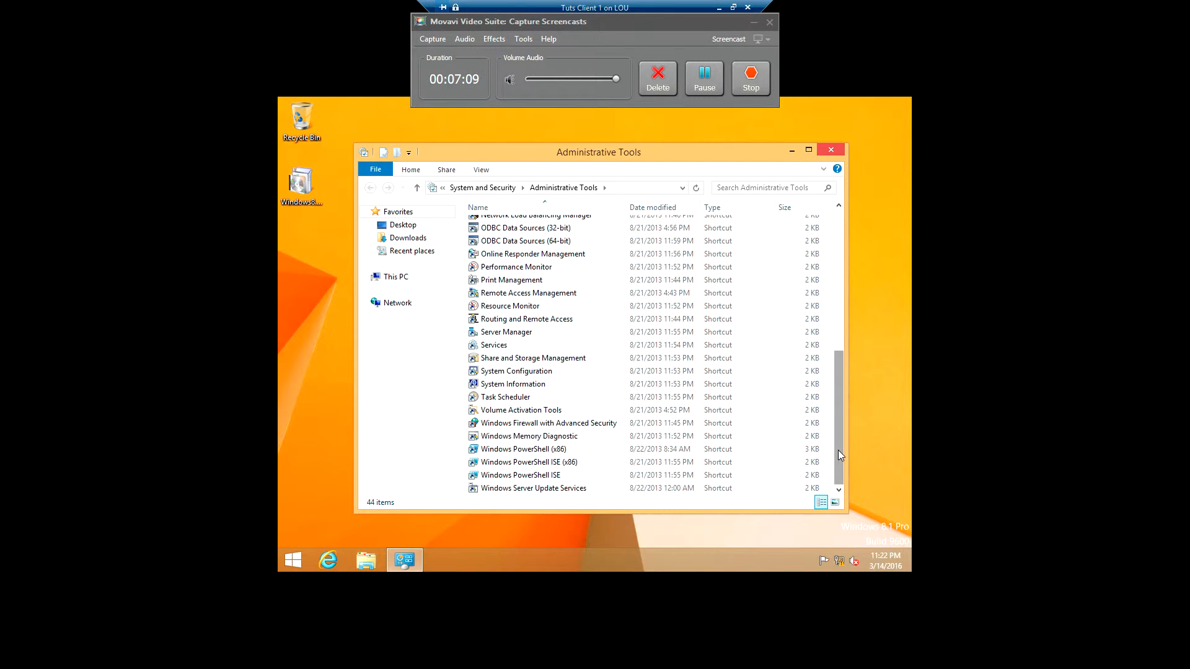
left_click_drag(837, 448, 831, 319)
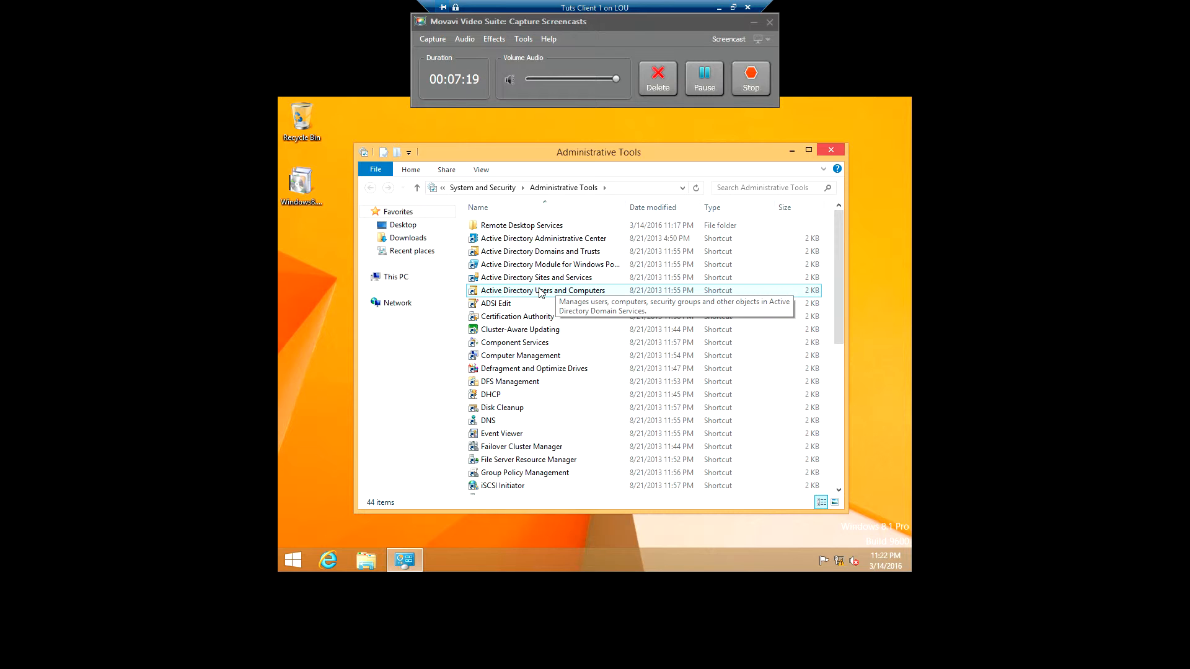
right_click(539, 291)
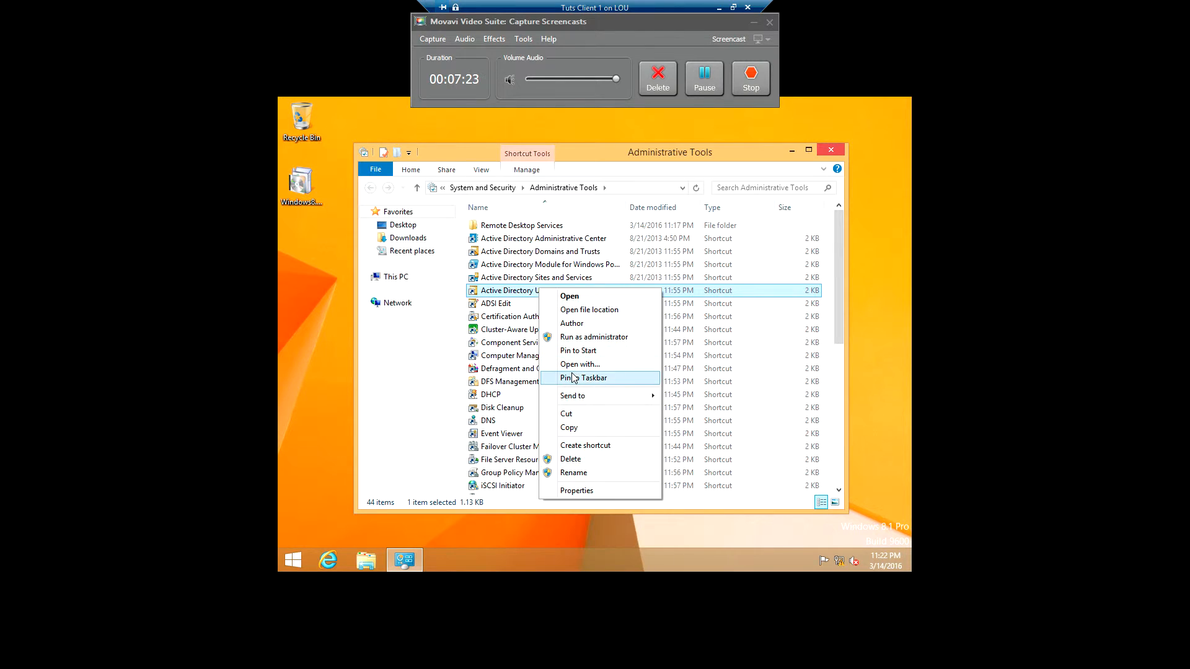
left_click(575, 378)
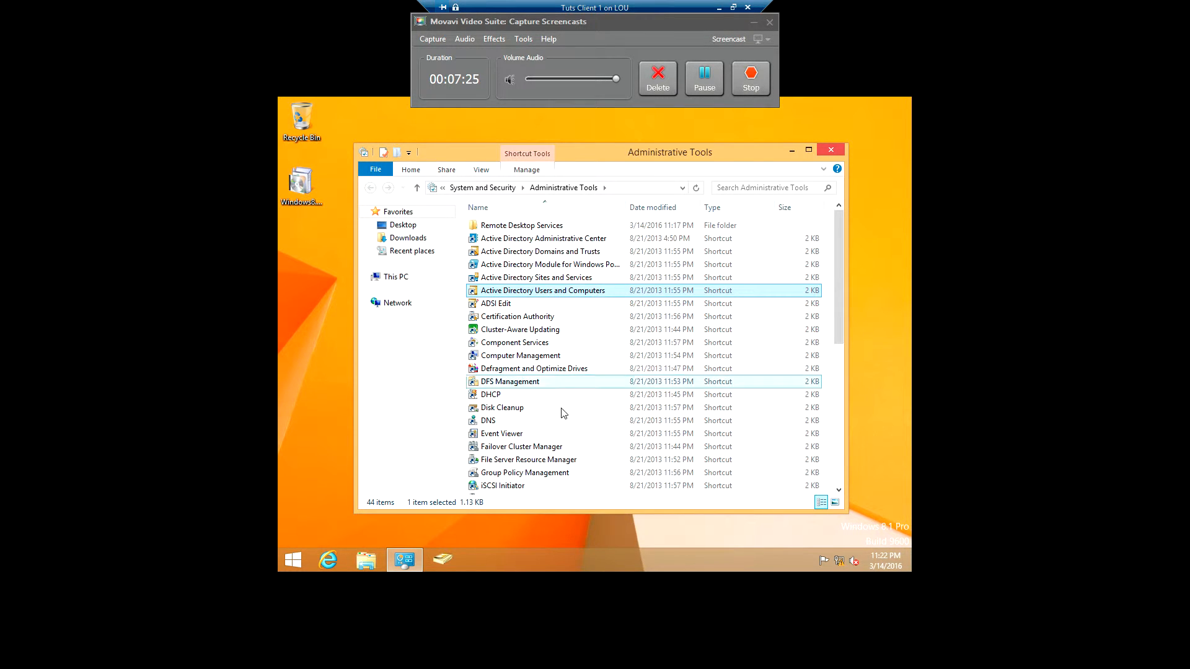
left_click(827, 152)
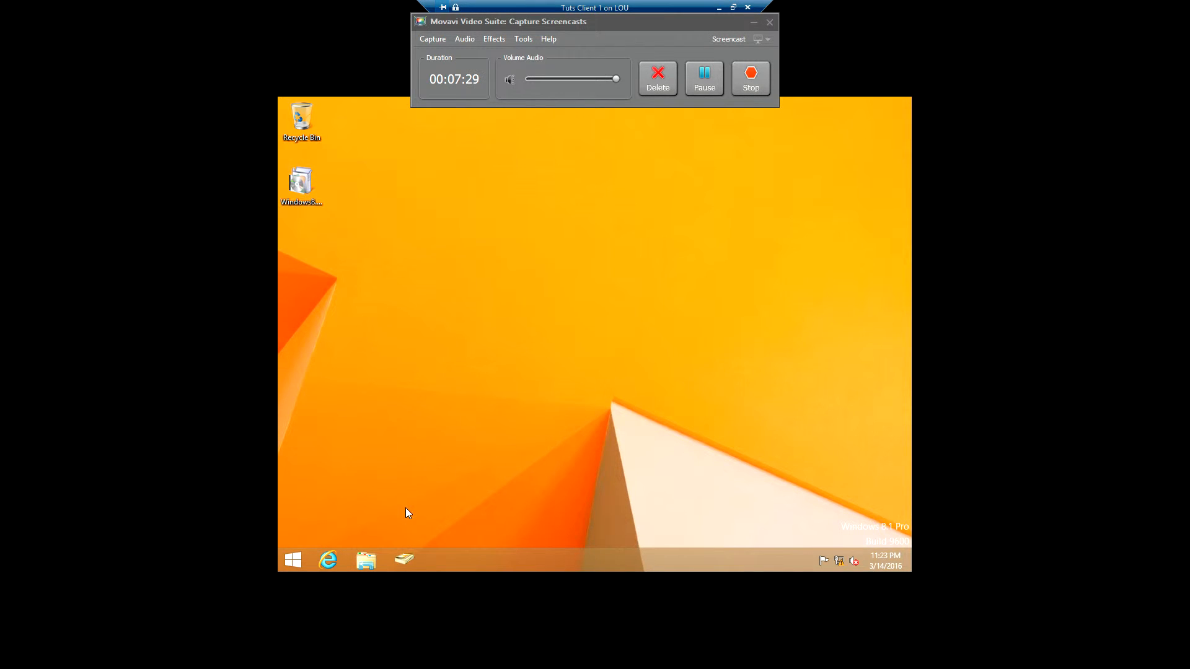
left_click(402, 560)
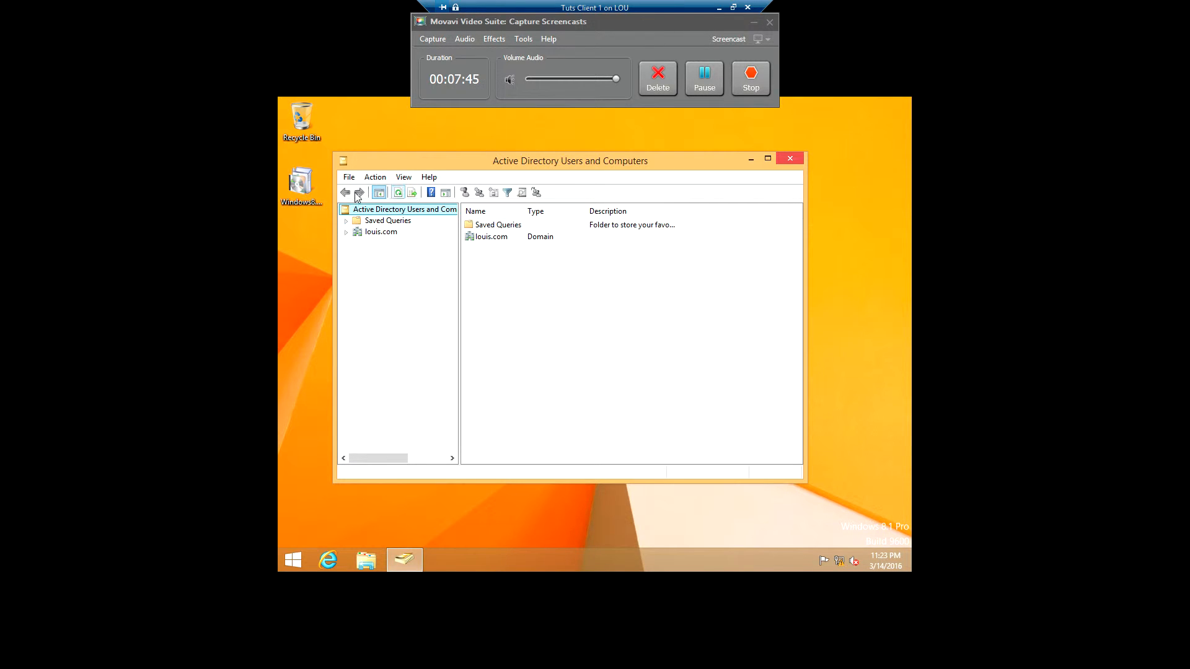
Step: Expand louis.com and HR, view the accounts in HR's Users OU, then list HR's Computers and Users sub-units
left_click(346, 233)
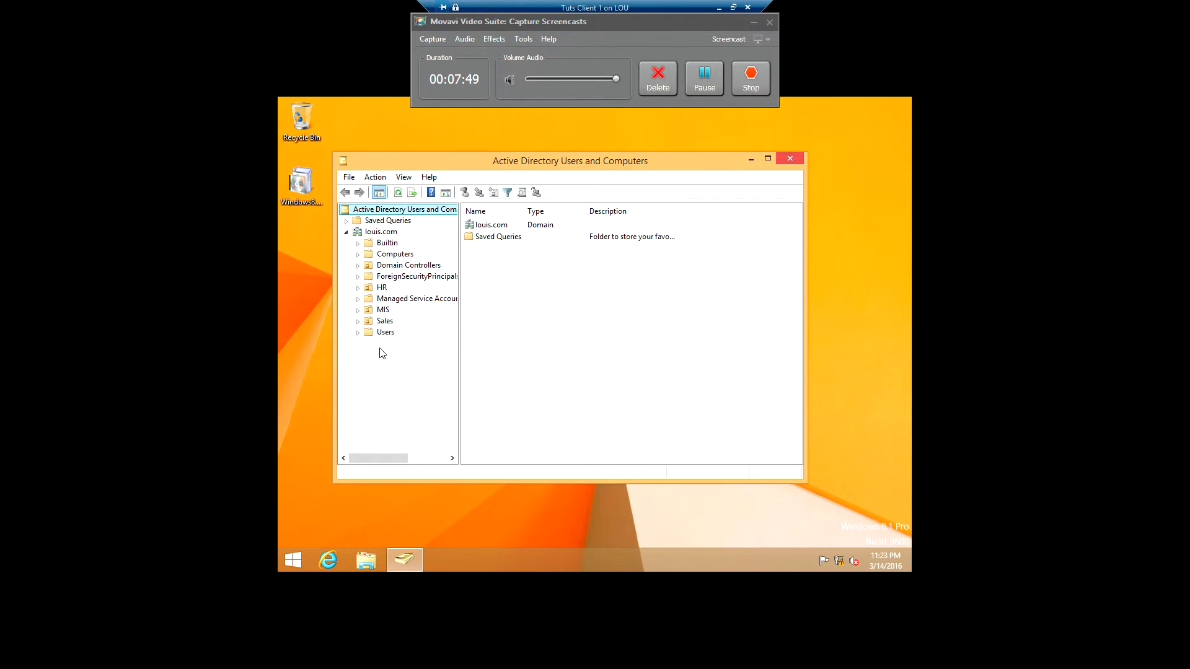
left_click(358, 289)
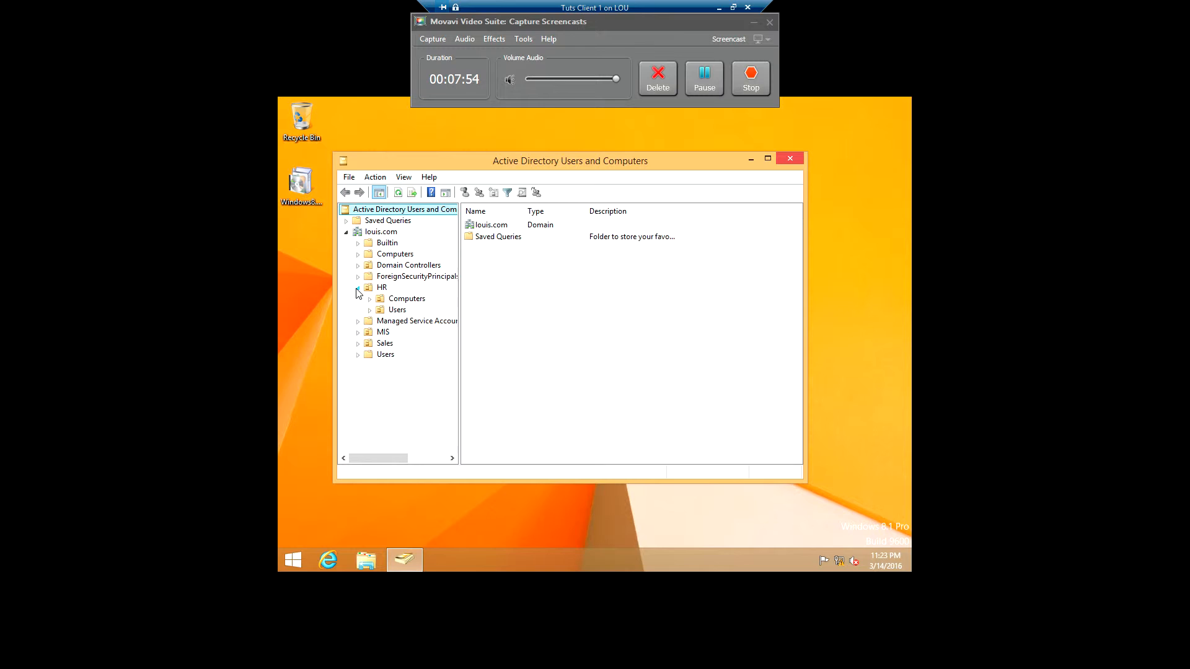
left_click(395, 310)
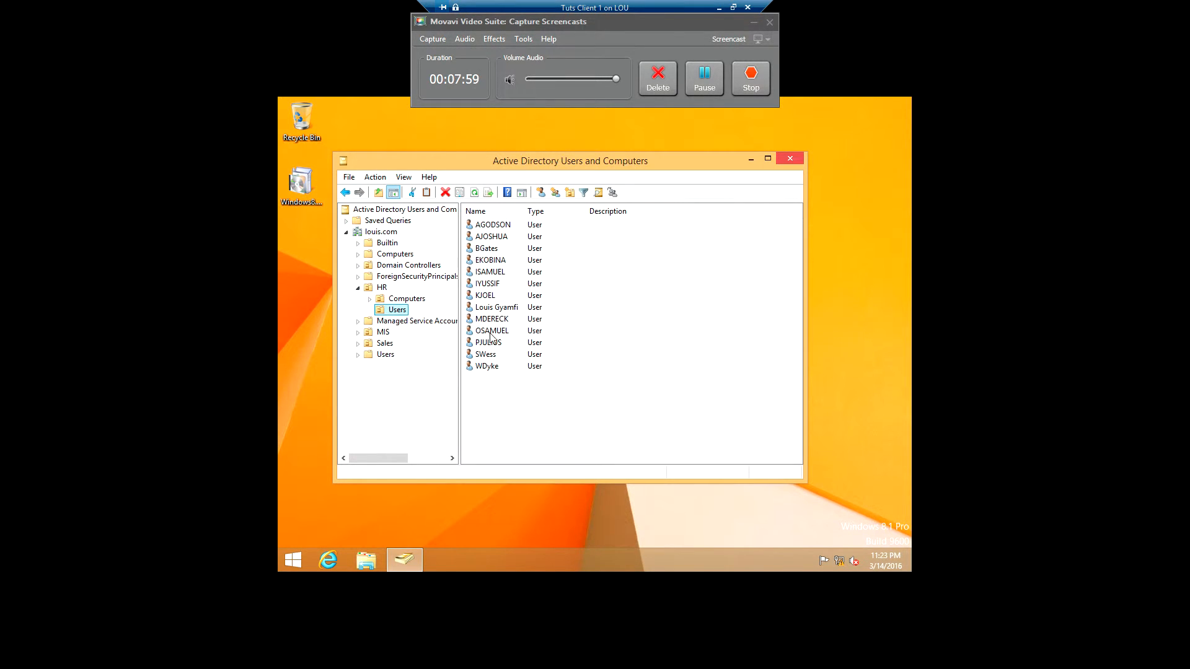
left_click(359, 288)
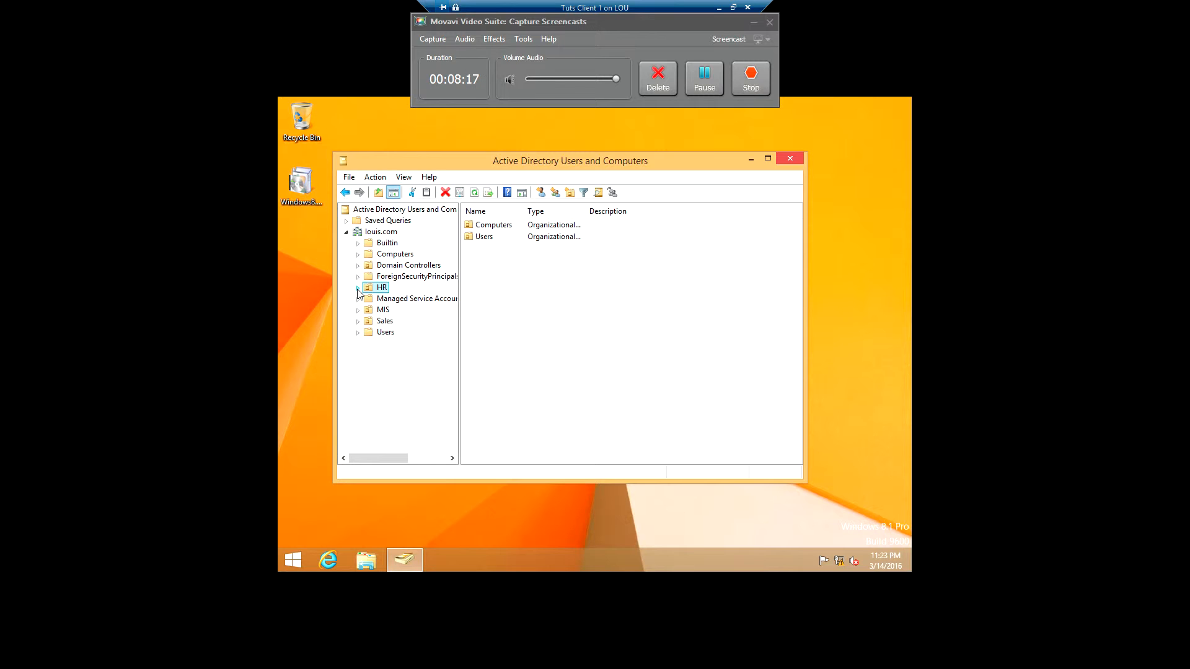
right_click(385, 234)
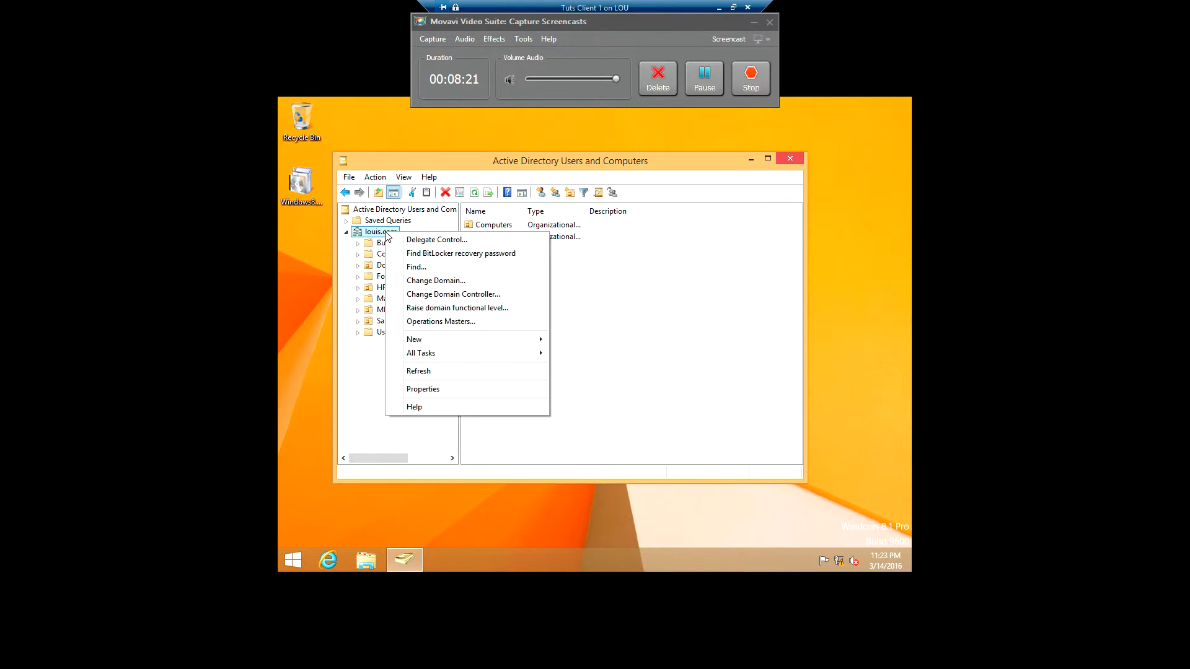
mouse_move(416, 340)
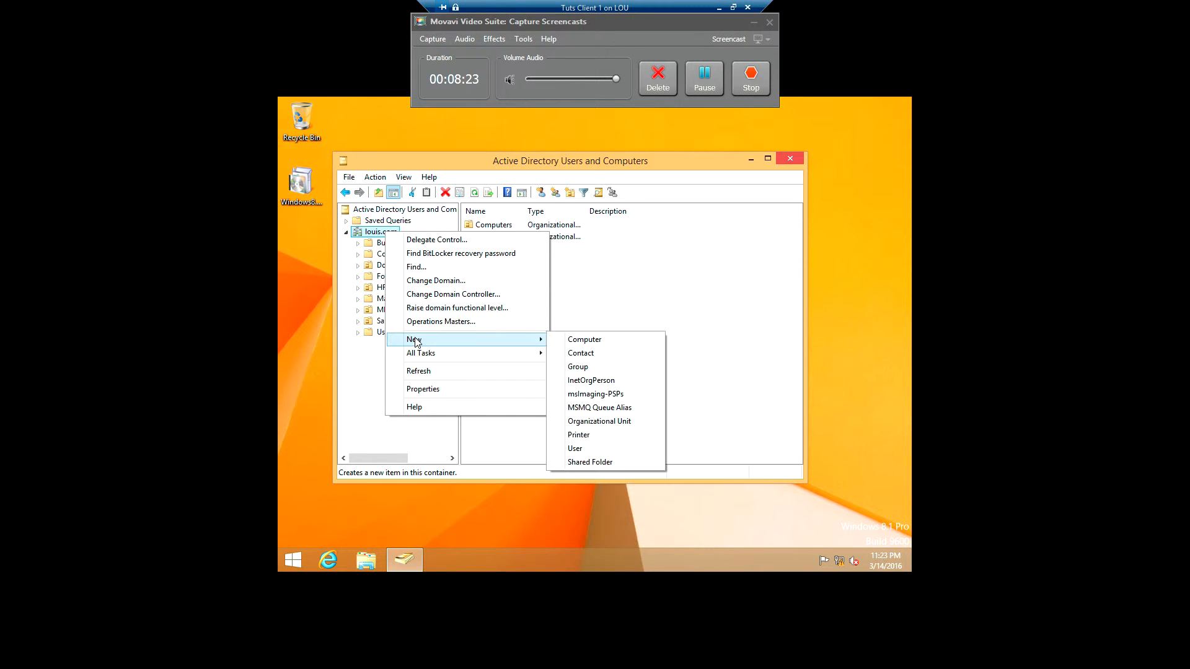
left_click(590, 421)
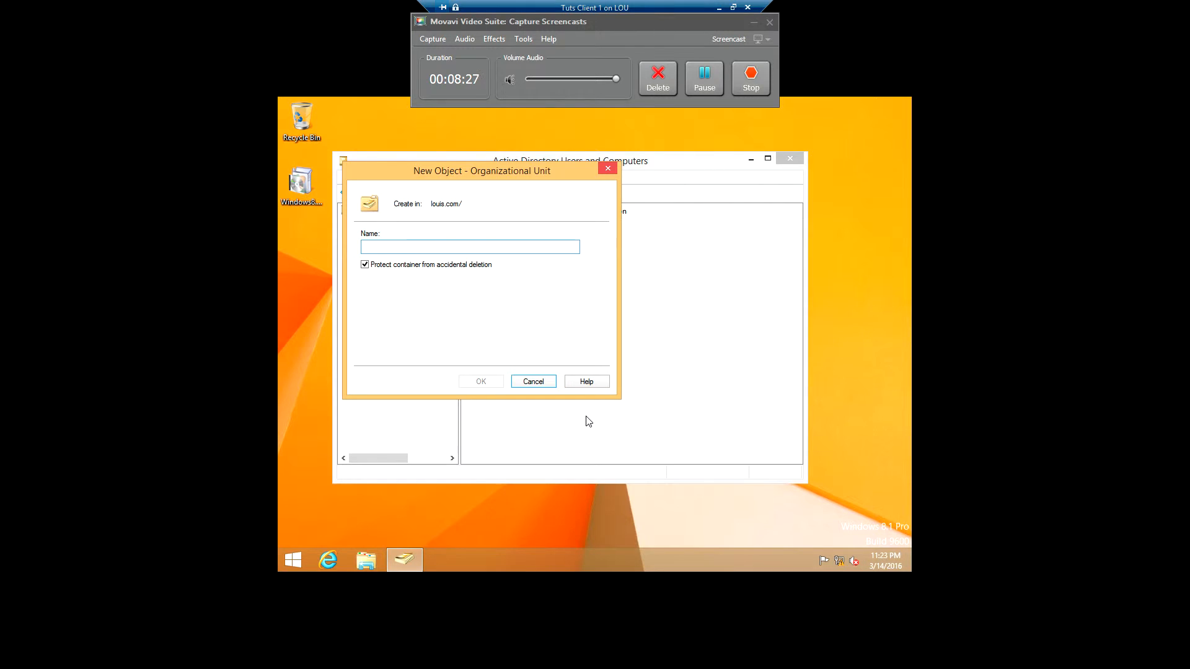
type("Bankers")
left_click(485, 380)
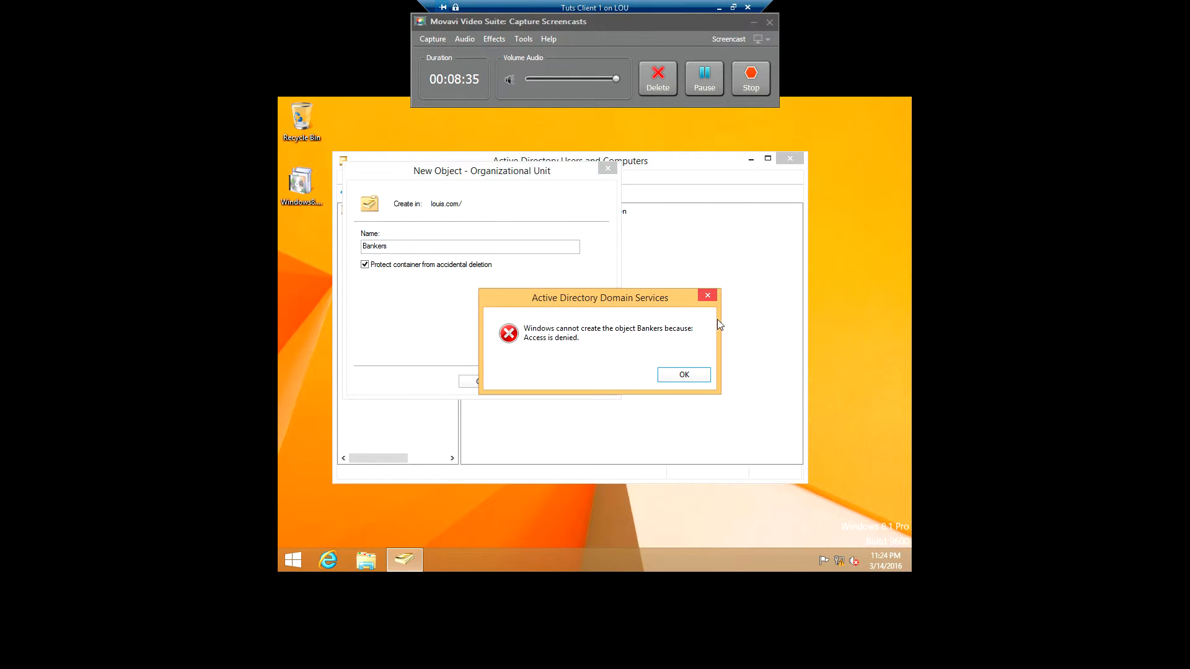
left_click(708, 296)
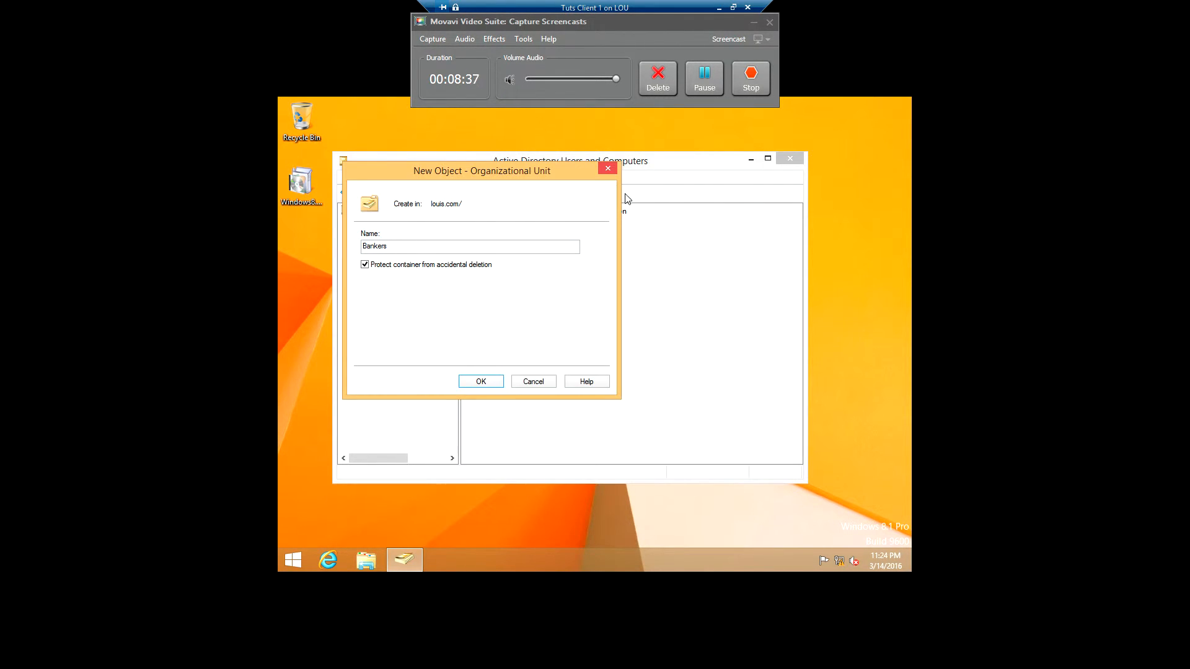
left_click(608, 169)
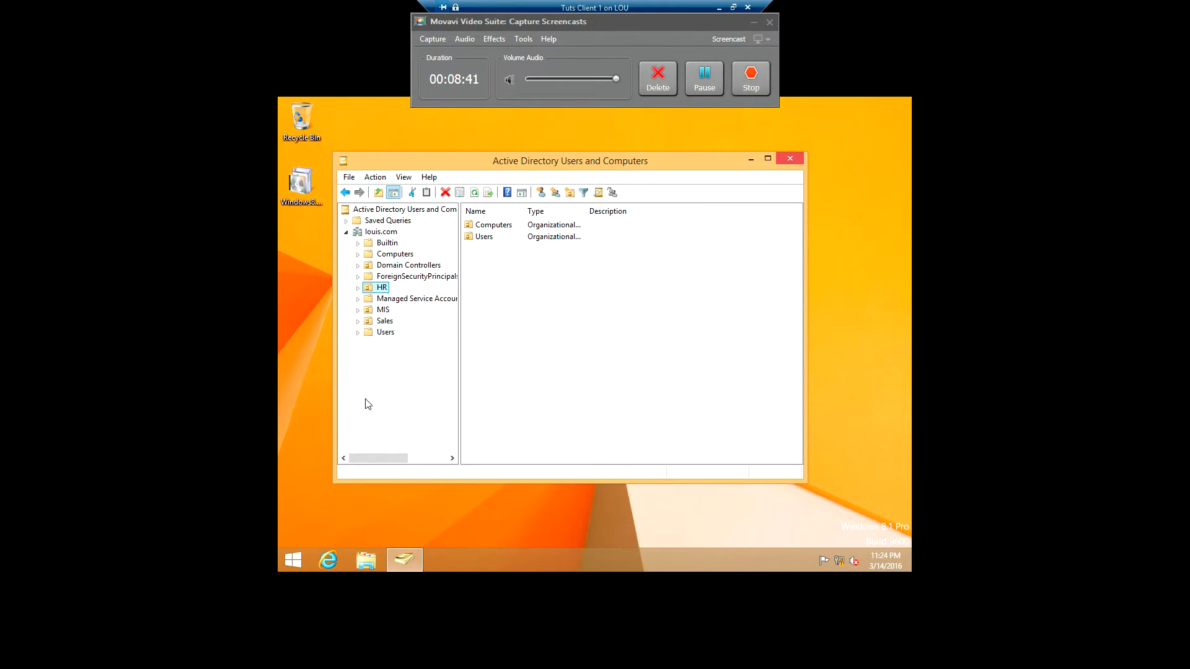
Step: Attempt a new Bankers group in HR's Users OU, dismiss the access-denied error, and cancel New Object
left_click(358, 288)
left_click(395, 311)
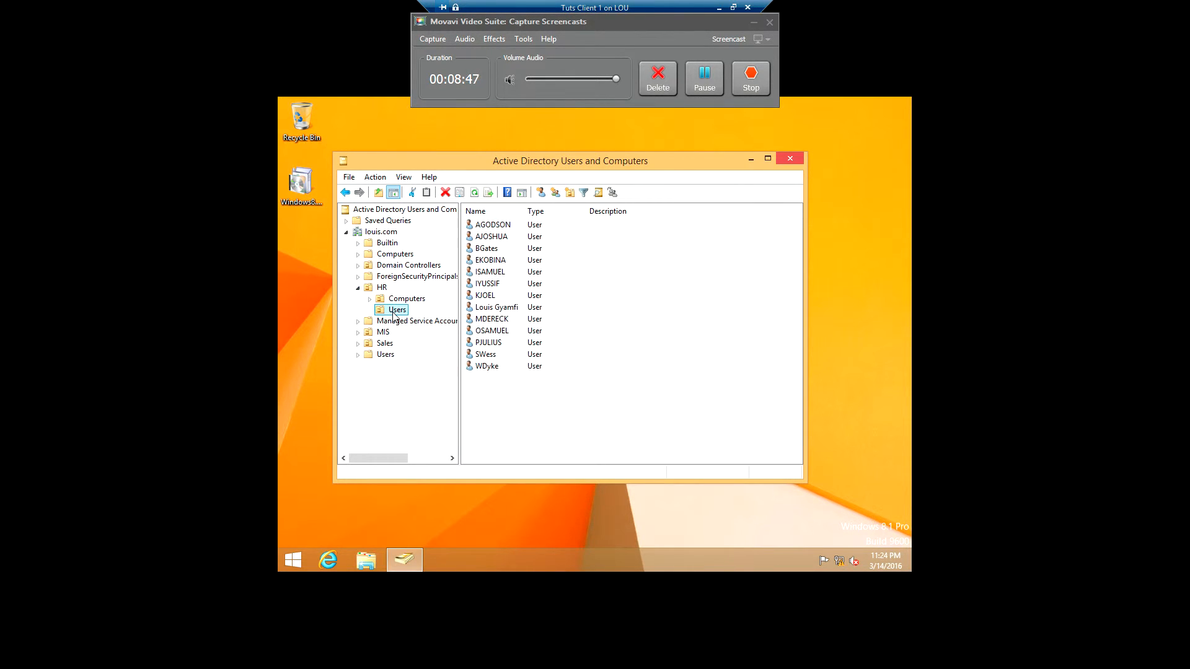
right_click(393, 316)
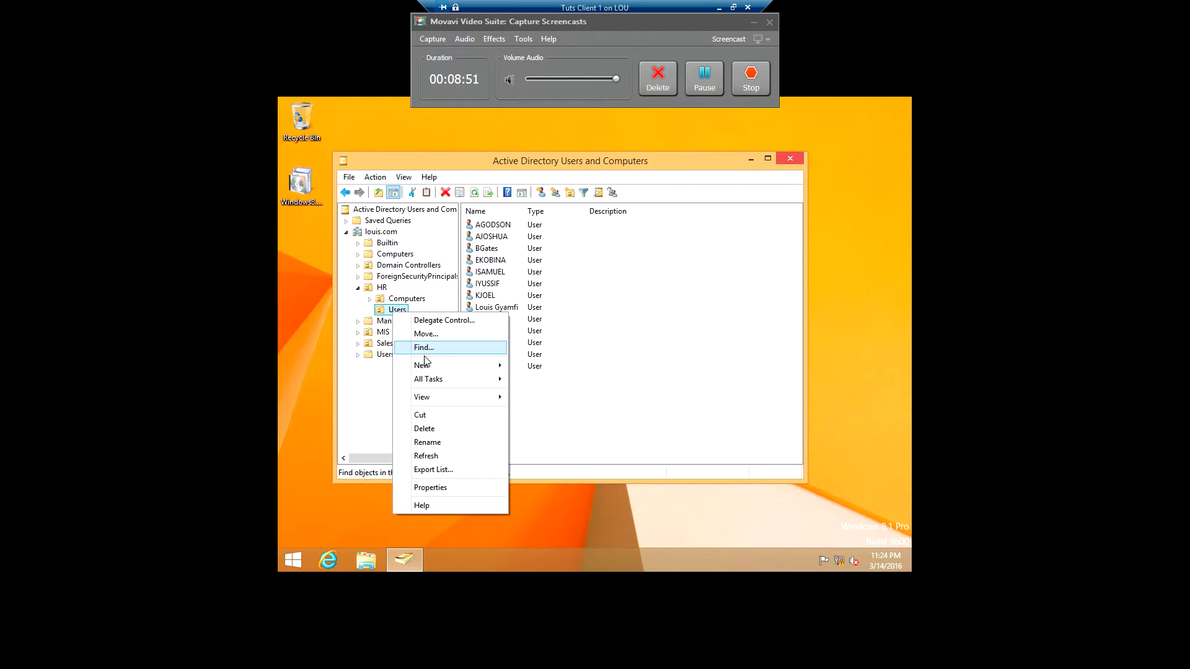
mouse_move(426, 367)
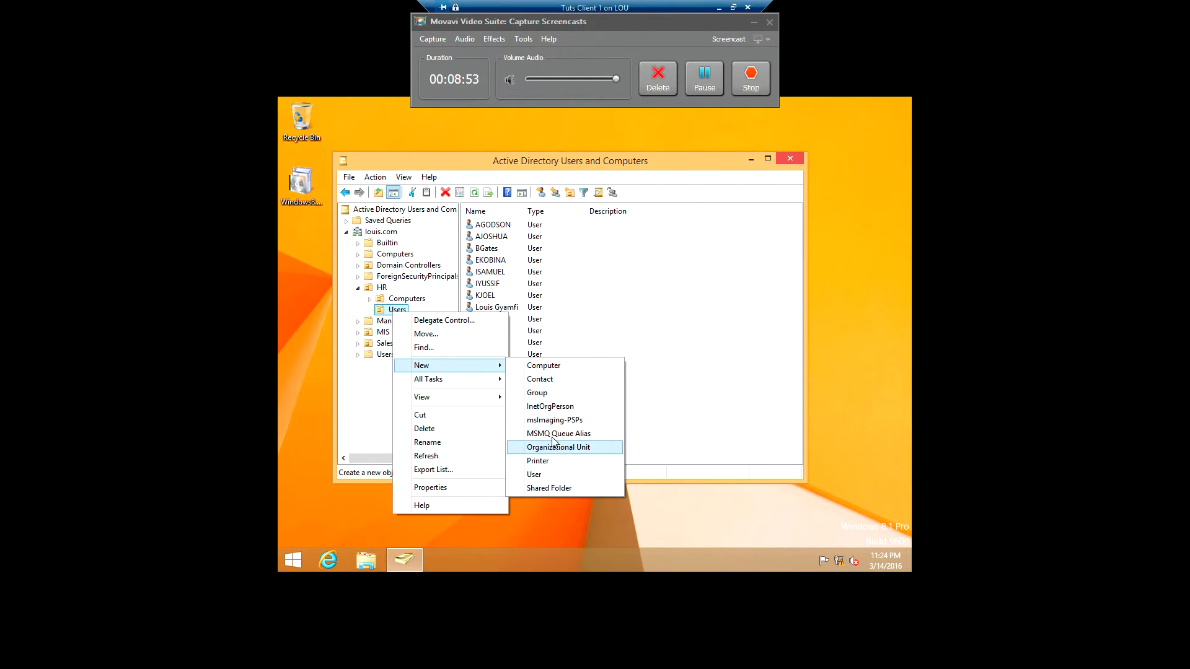
left_click(541, 395)
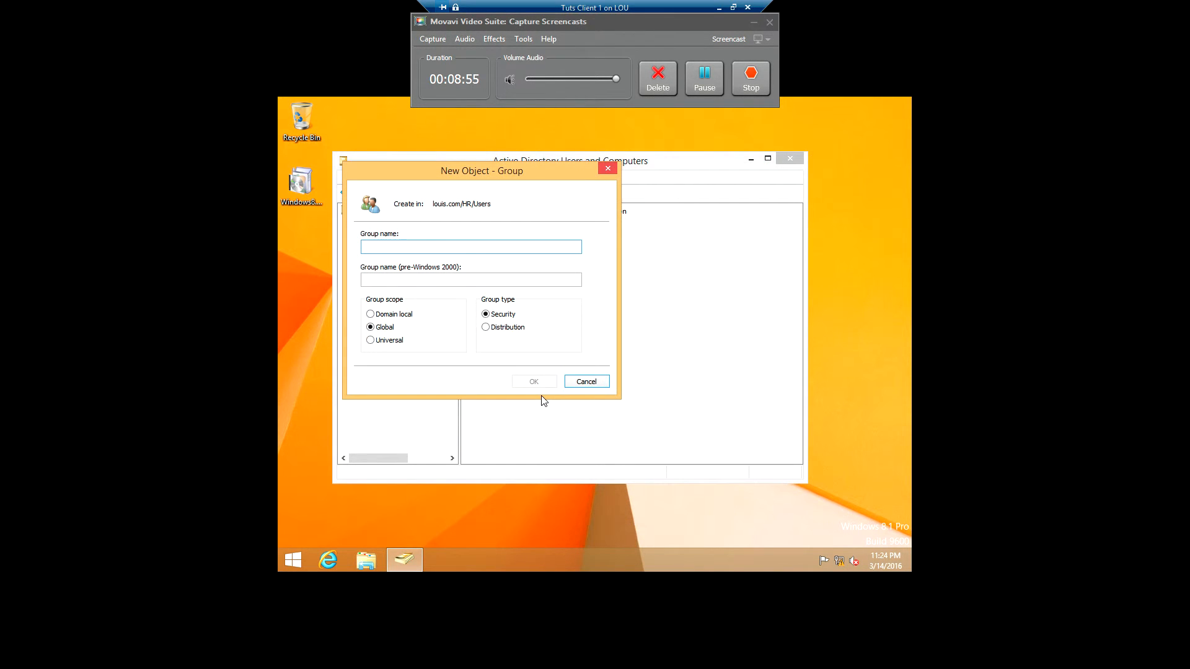
type("Bankers")
left_click(532, 382)
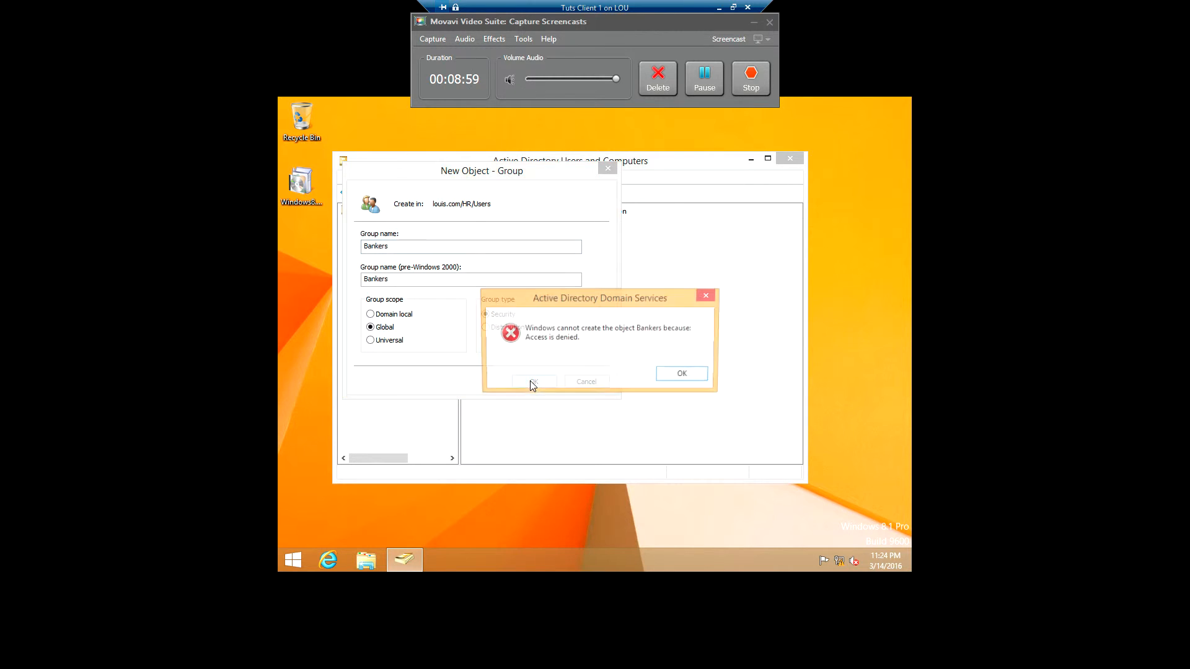
left_click(706, 295)
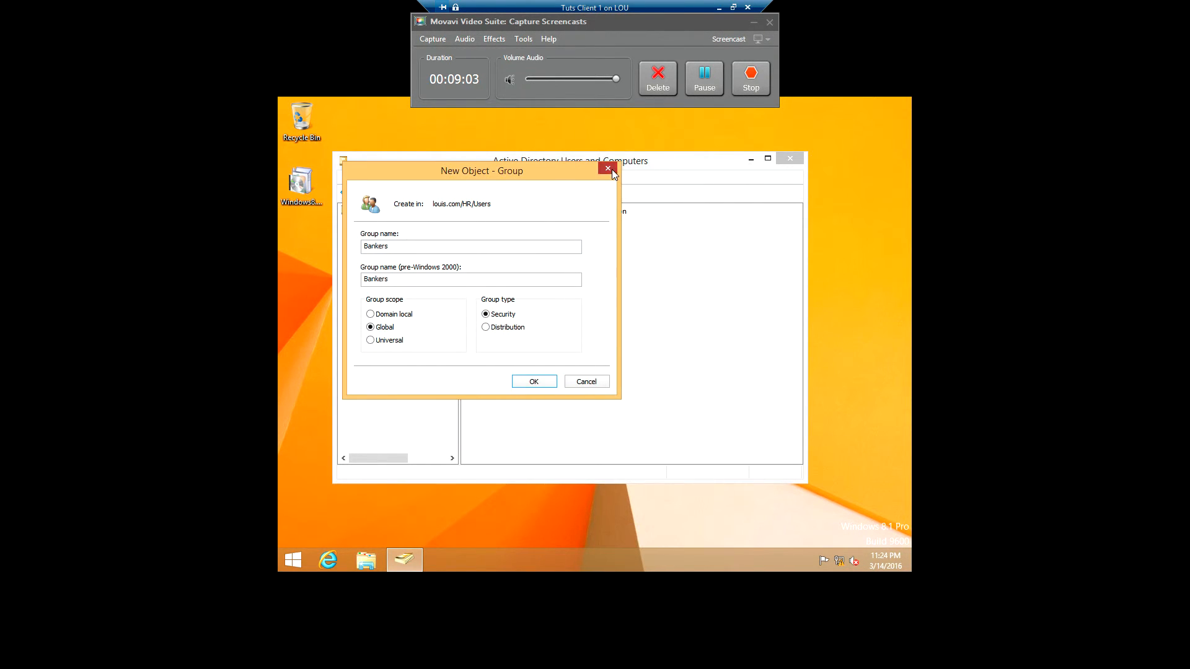
left_click(608, 169)
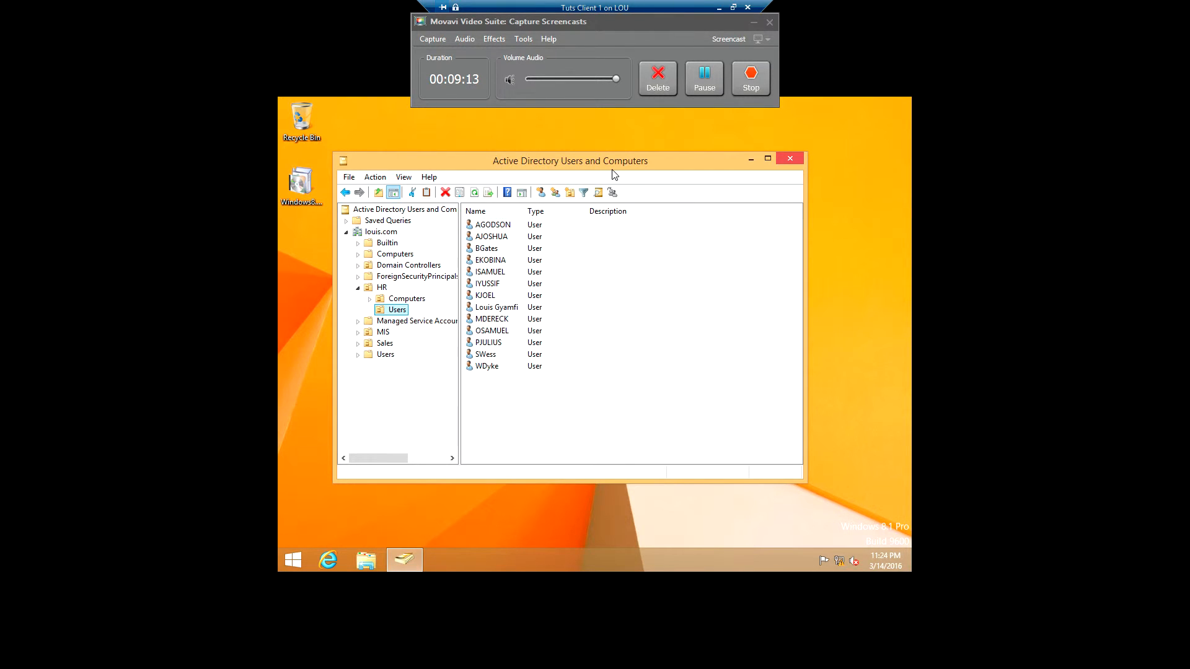
Step: Reset the second-to-last HR user's password, entering and confirming the new password, and acknowledge the confirmation
left_click(754, 23)
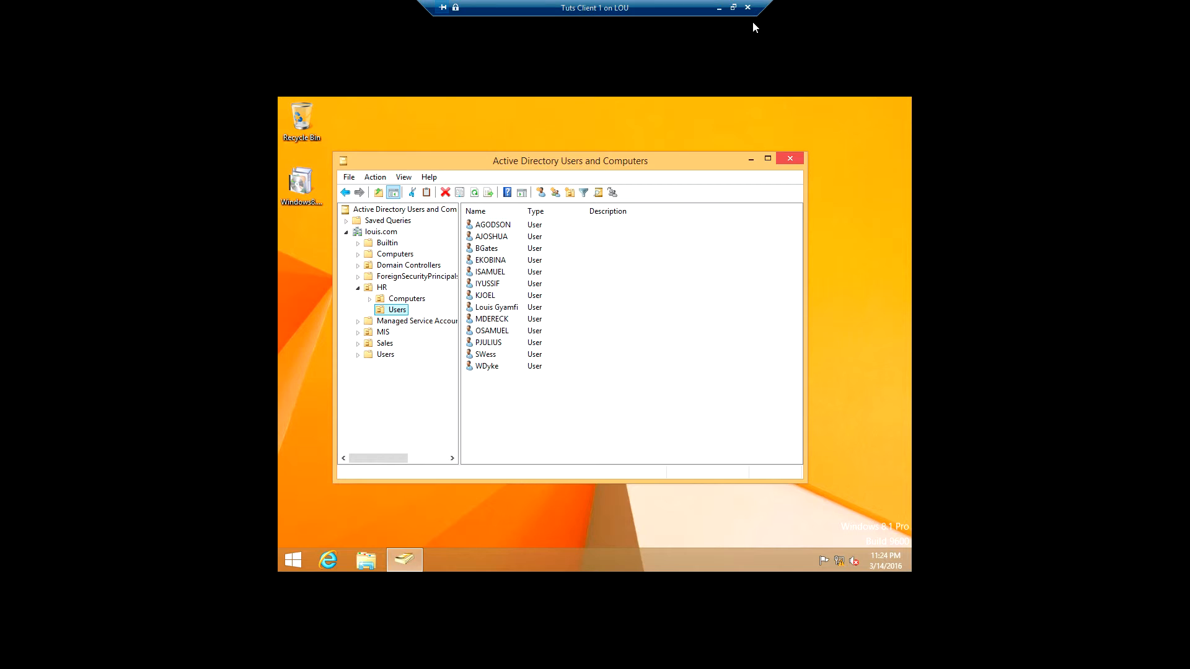
left_click(481, 357)
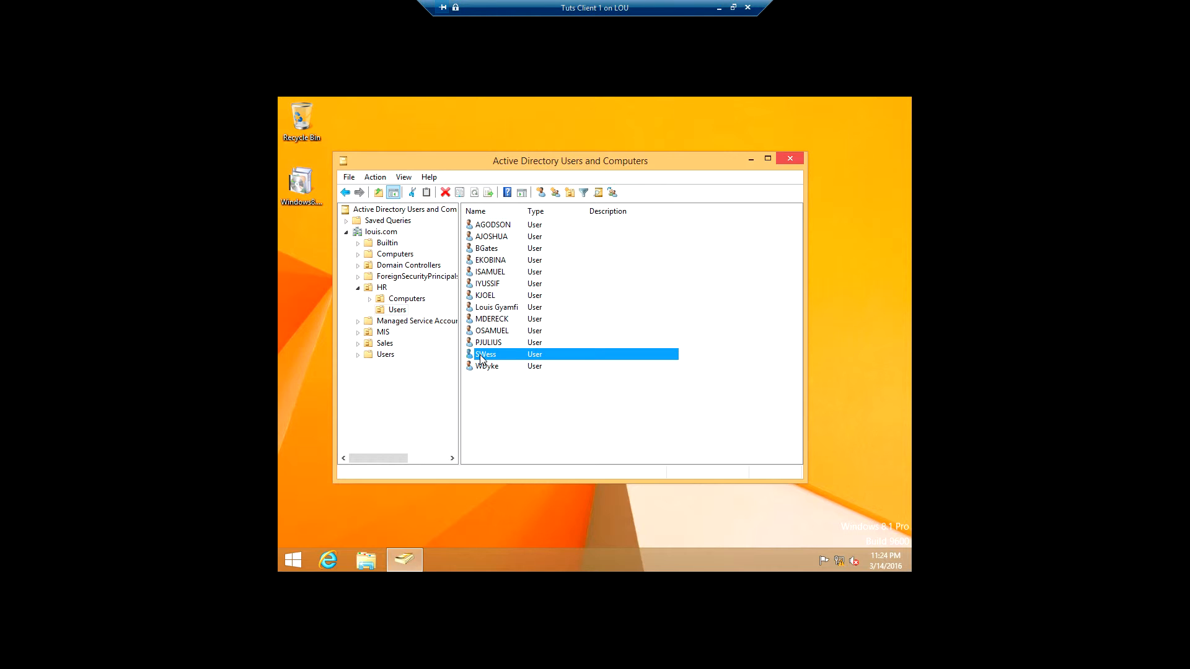
right_click(482, 359)
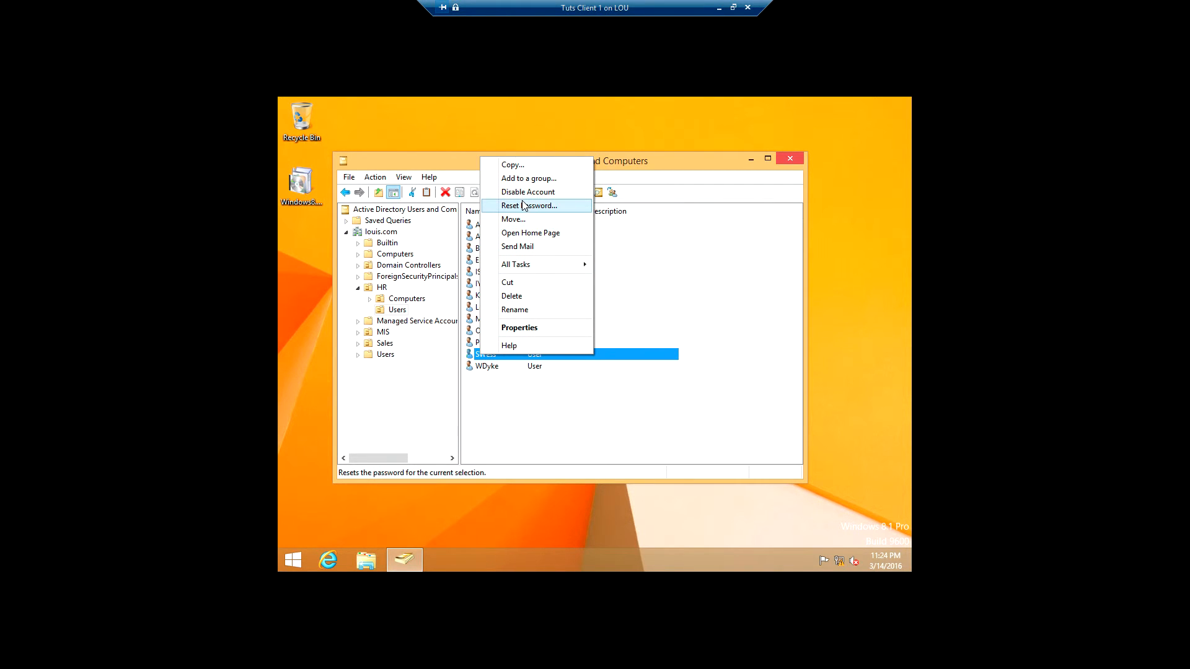
left_click(524, 205)
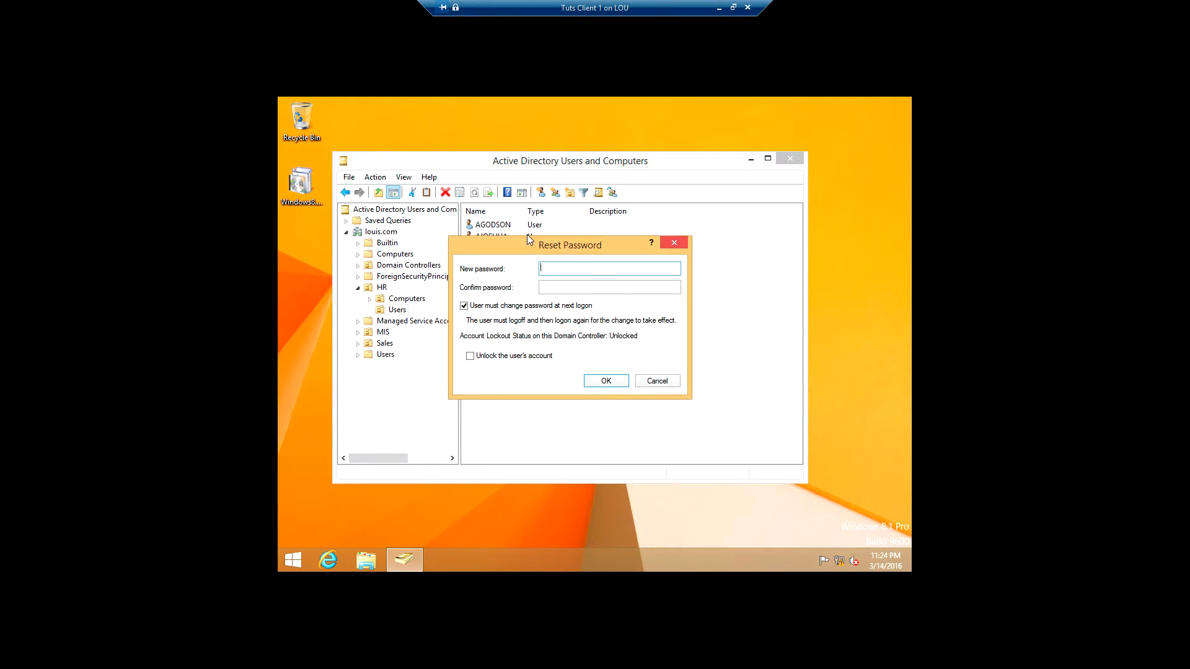
type("************")
key("Tab")
type("*******")
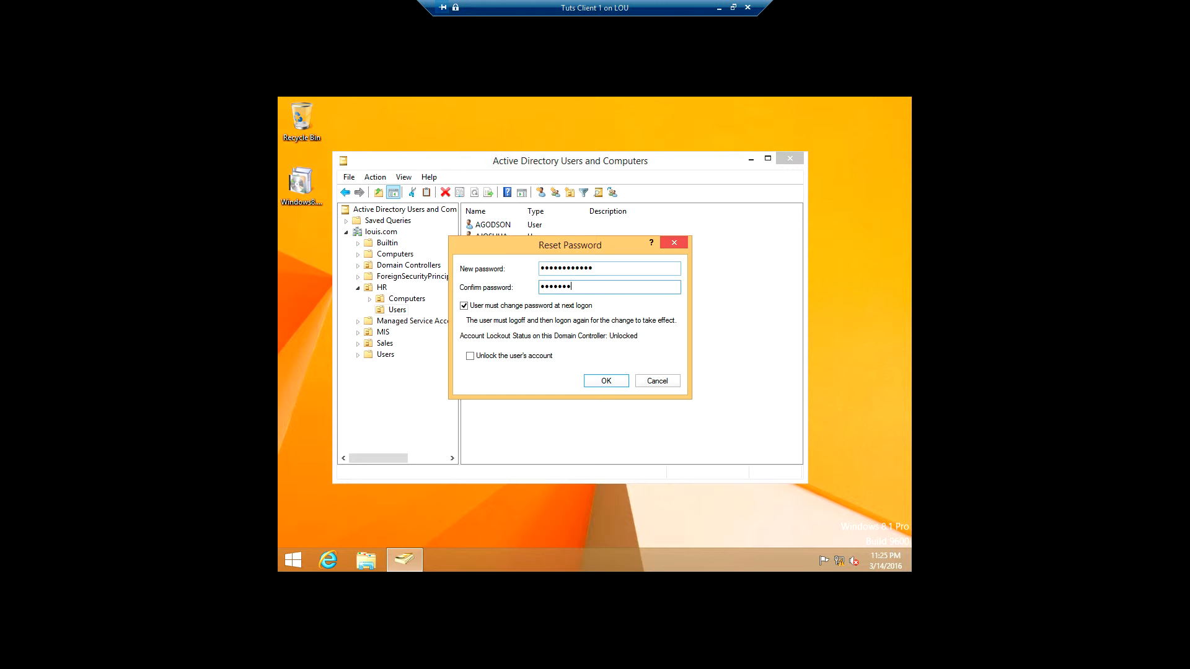
type("***")
left_click(607, 380)
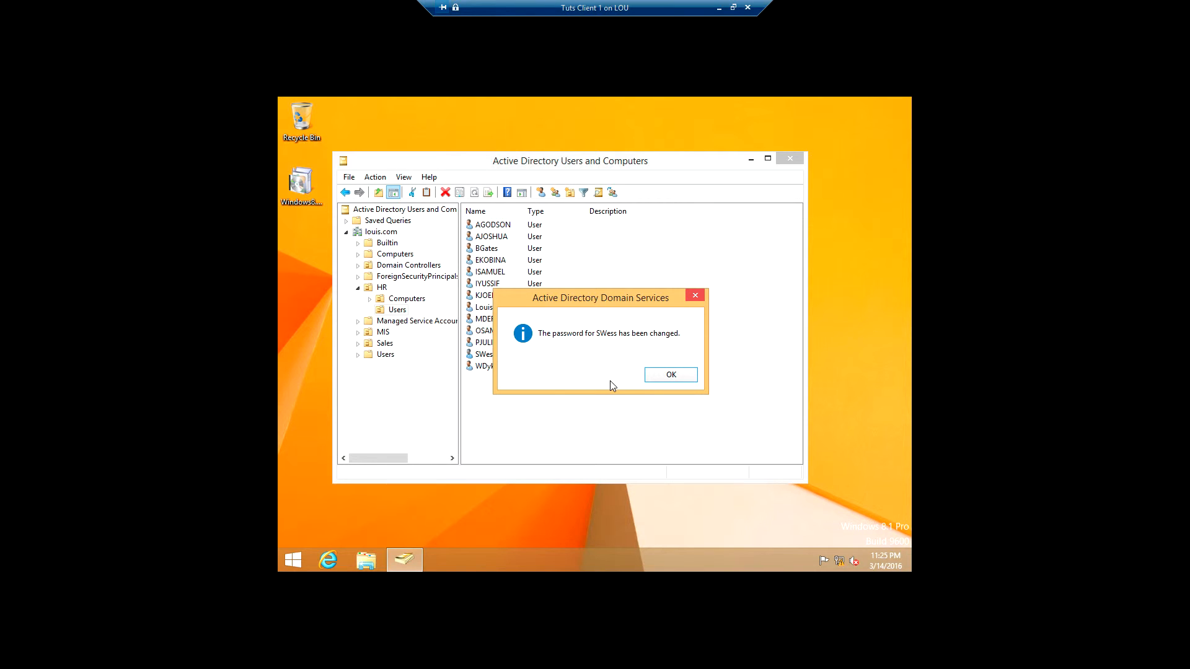
left_click(674, 377)
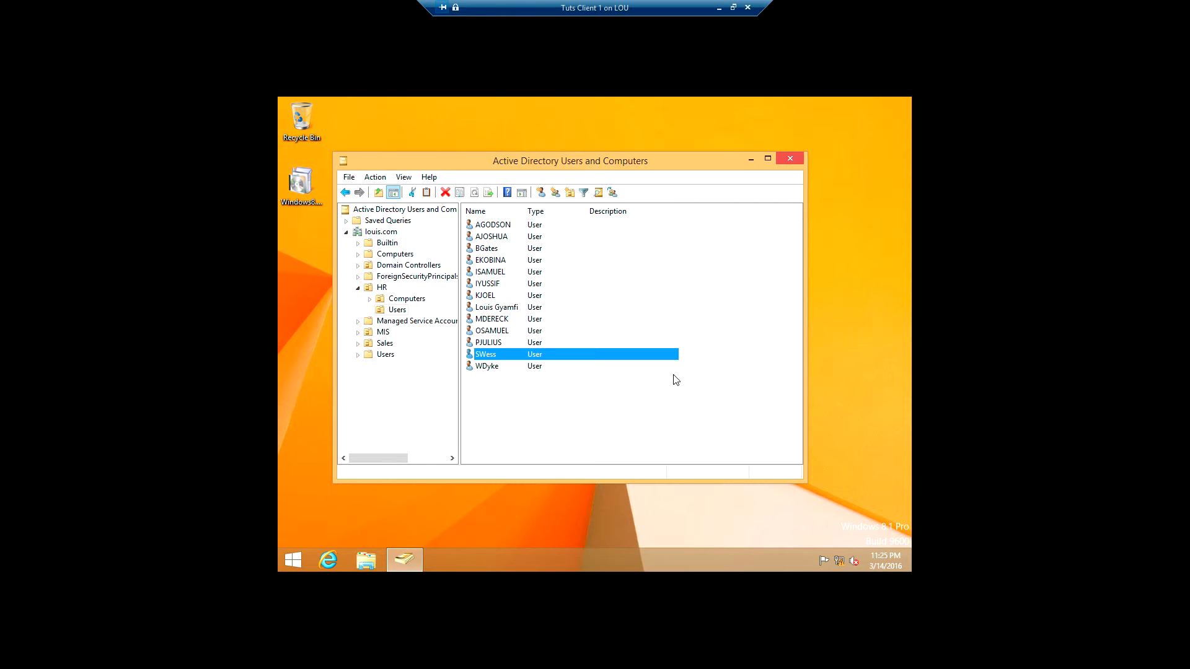
Step: Restore down the full-screen Tuts Client 1 connection so Hyper-V Manager and LOU's virtual machines show
left_click(734, 8)
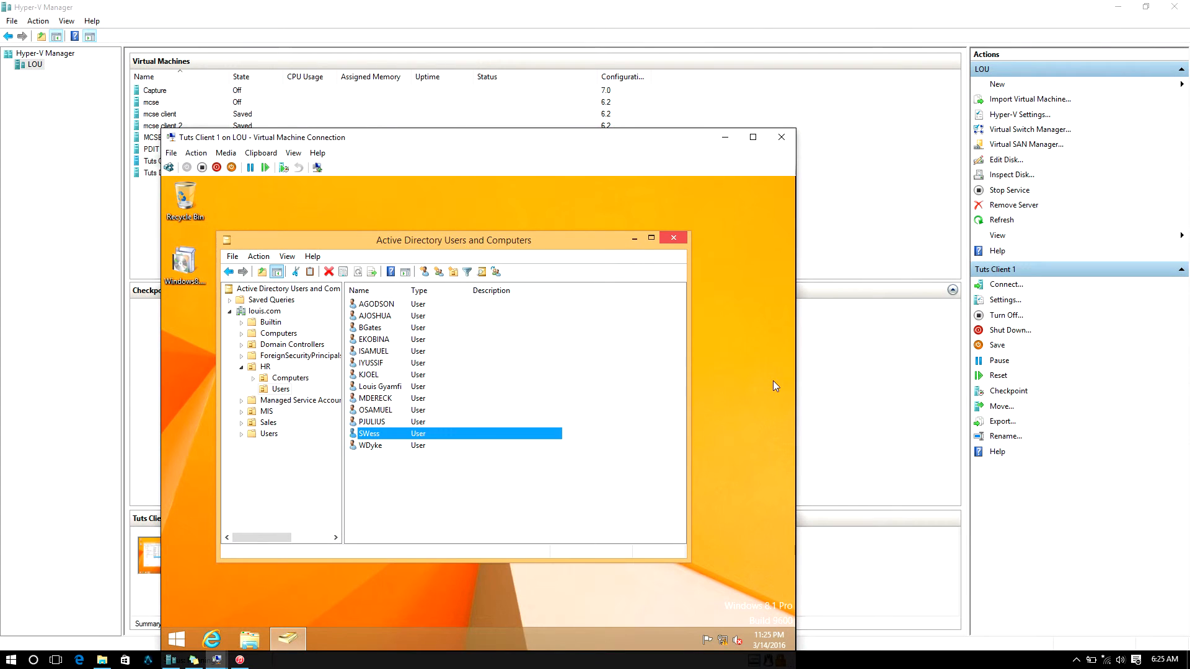
left_click(1077, 660)
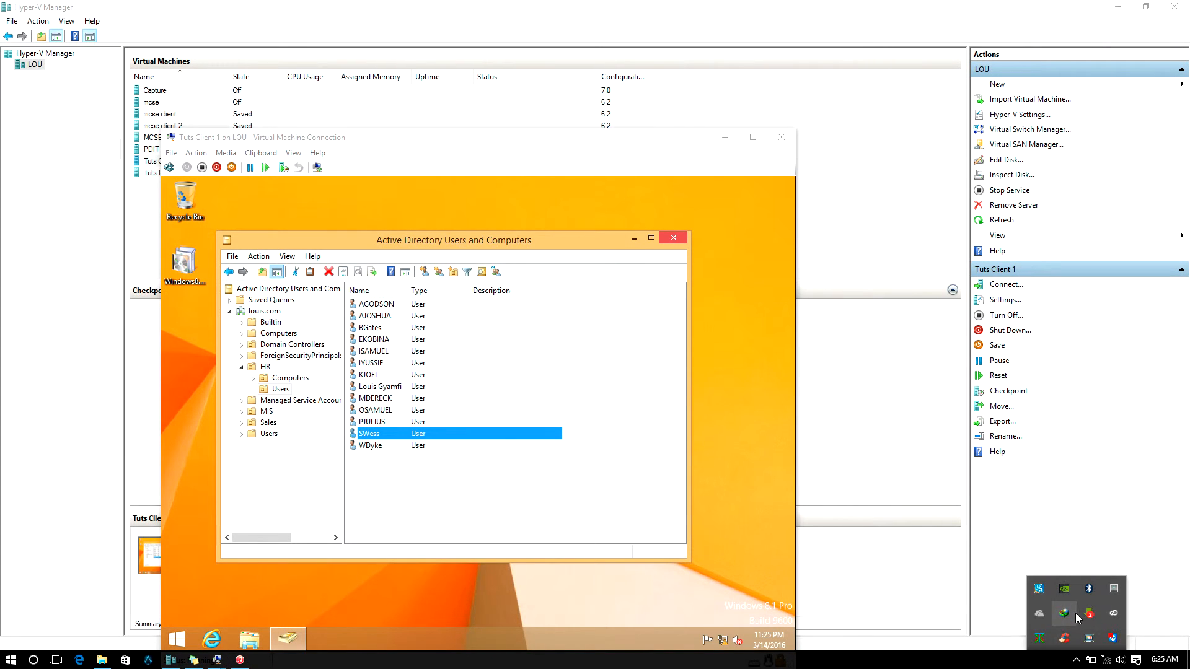
left_click(1089, 614)
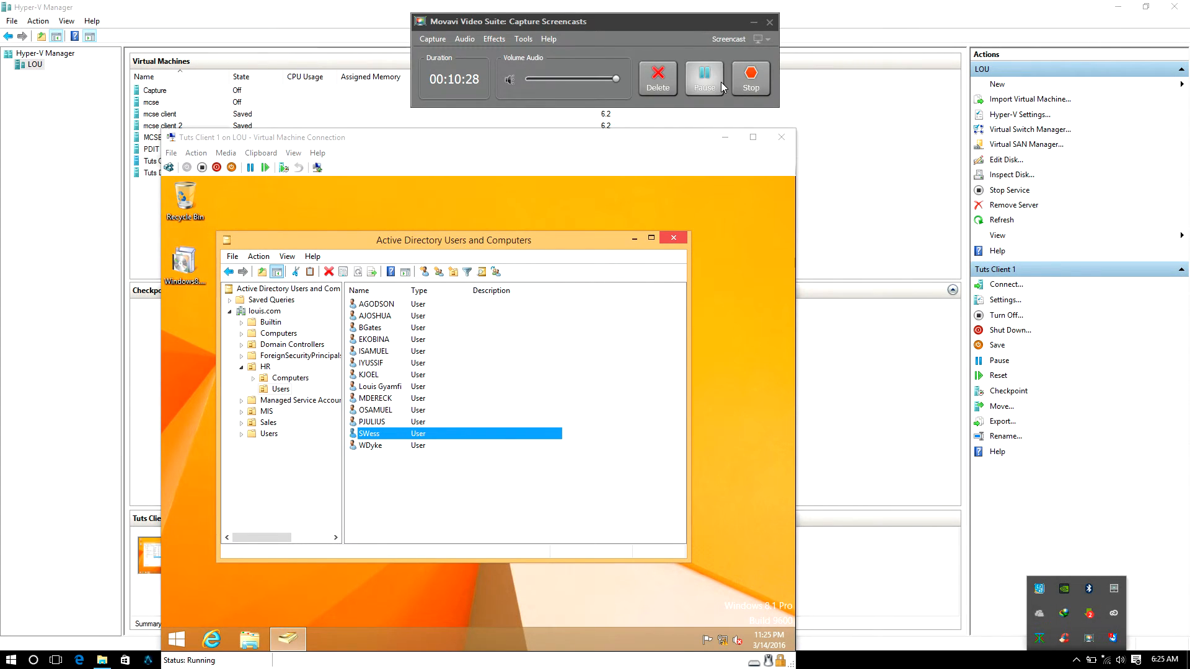